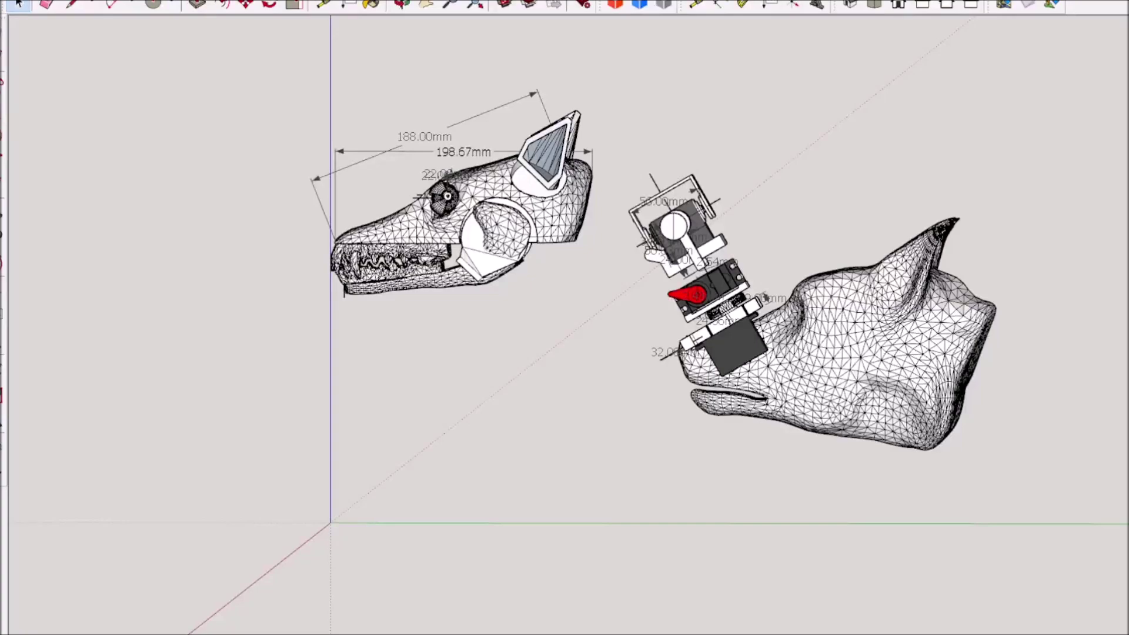
Step: Examine the servo neck mechanism between the two head models from the side and from below
{"action": "scroll", "coordinate": [633, 404], "scroll_direction": "down", "scroll_amount": 5}
{"action": "scroll", "coordinate": [641, 335], "scroll_direction": "up", "scroll_amount": 6}
{"action": "scroll", "coordinate": [632, 359], "scroll_direction": "down", "scroll_amount": 1}
{"action": "mouse_move", "coordinate": [623, 358]}
{"action": "middle_mouse_down"}
{"action": "mouse_move", "coordinate": [710, 345]}
{"action": "mouse_move", "coordinate": [897, 282]}
{"action": "mouse_move", "coordinate": [559, 293]}
{"action": "mouse_move", "coordinate": [431, 337]}
{"action": "middle_mouse_up"}
{"action": "scroll", "coordinate": [555, 322], "scroll_direction": "up", "scroll_amount": 5}
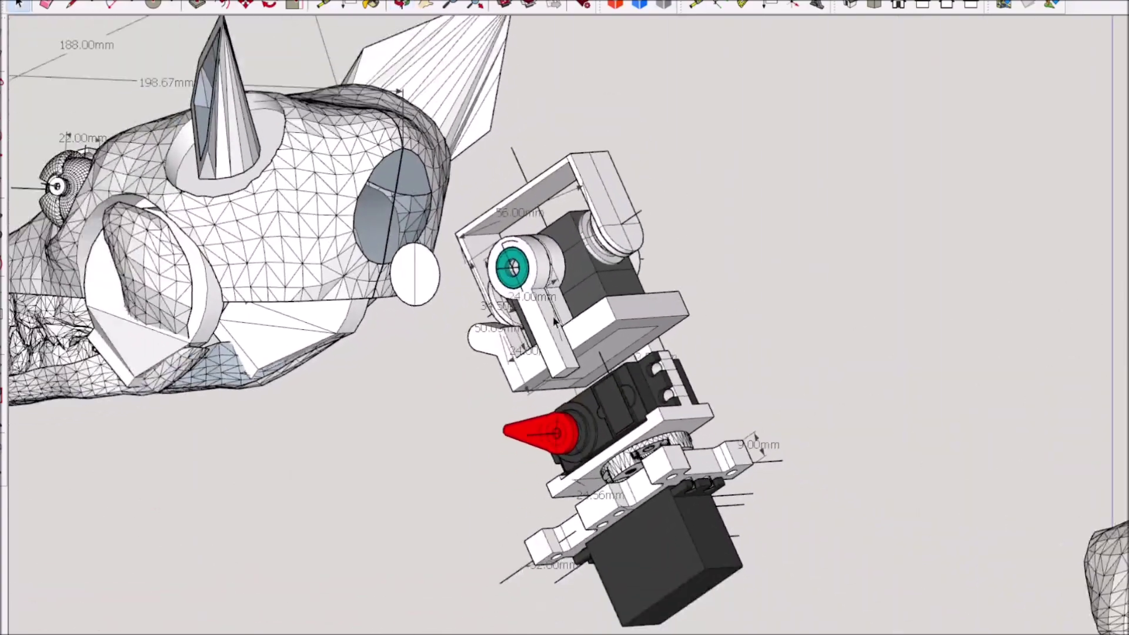
{"action": "scroll", "coordinate": [555, 323], "scroll_direction": "down", "scroll_amount": 3}
{"action": "mouse_move", "coordinate": [555, 322]}
{"action": "middle_mouse_down"}
{"action": "mouse_move", "coordinate": [343, 390]}
{"action": "mouse_move", "coordinate": [281, 393]}
{"action": "mouse_move", "coordinate": [433, 443]}
{"action": "mouse_move", "coordinate": [663, 378]}
{"action": "mouse_move", "coordinate": [708, 382]}
{"action": "middle_mouse_up"}
{"action": "scroll", "coordinate": [656, 385], "scroll_direction": "up", "scroll_amount": 5}
{"action": "scroll", "coordinate": [693, 376], "scroll_direction": "down", "scroll_amount": 3}
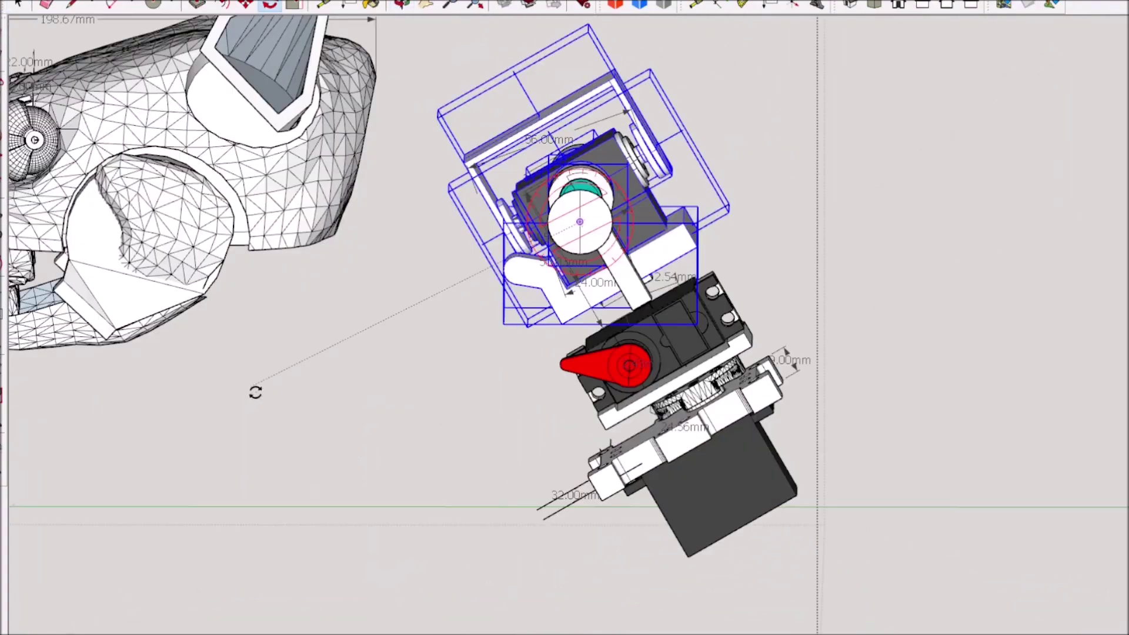
Step: Try to tilt the upper servo and bracket assembly about the centre of the white pivot disc
{"action": "left_click", "coordinate": [255, 392]}
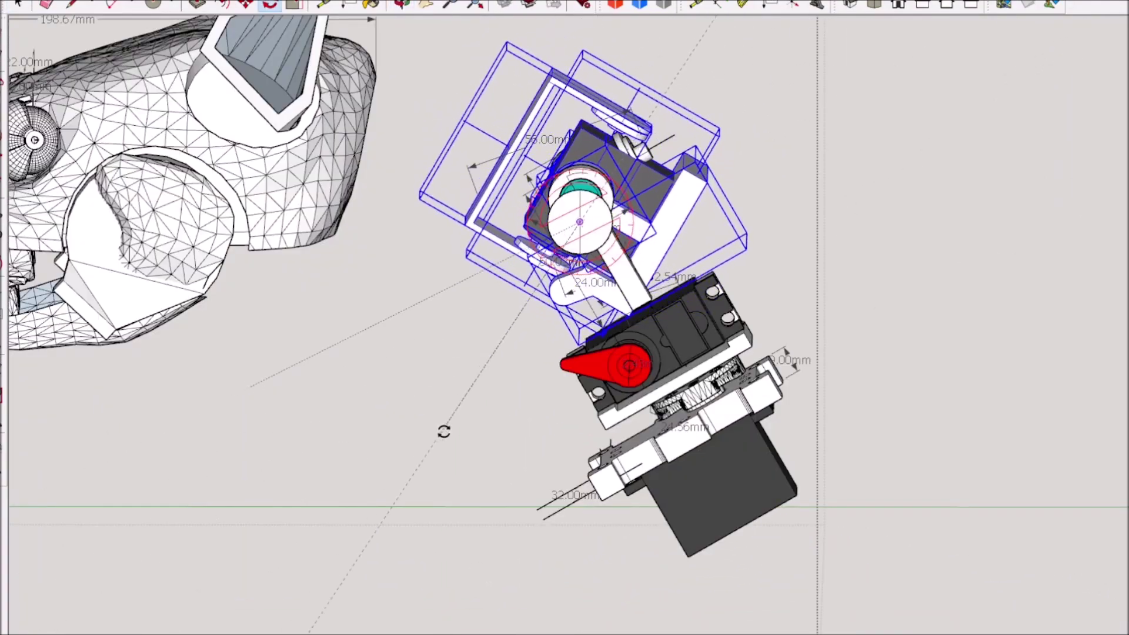
{"action": "mouse_move", "coordinate": [479, 422]}
{"action": "left_mouse_down"}
{"action": "mouse_move", "coordinate": [522, 386]}
{"action": "mouse_move", "coordinate": [406, 406]}
{"action": "mouse_move", "coordinate": [257, 347]}
{"action": "mouse_move", "coordinate": [194, 283]}
{"action": "mouse_move", "coordinate": [295, 291]}
{"action": "mouse_move", "coordinate": [434, 143]}
{"action": "mouse_move", "coordinate": [386, 229]}
{"action": "mouse_move", "coordinate": [388, 252]}
{"action": "left_mouse_up"}
{"action": "scroll", "coordinate": [388, 252], "scroll_direction": "up", "scroll_amount": 3}
Step: Try to rotate the U-shaped top bracket about its side pivot on the upper servo
{"action": "left_click_drag", "start_coordinate": [257, 156], "coordinate": [296, 164]}
{"action": "scroll", "coordinate": [299, 149], "scroll_direction": "down", "scroll_amount": 1}
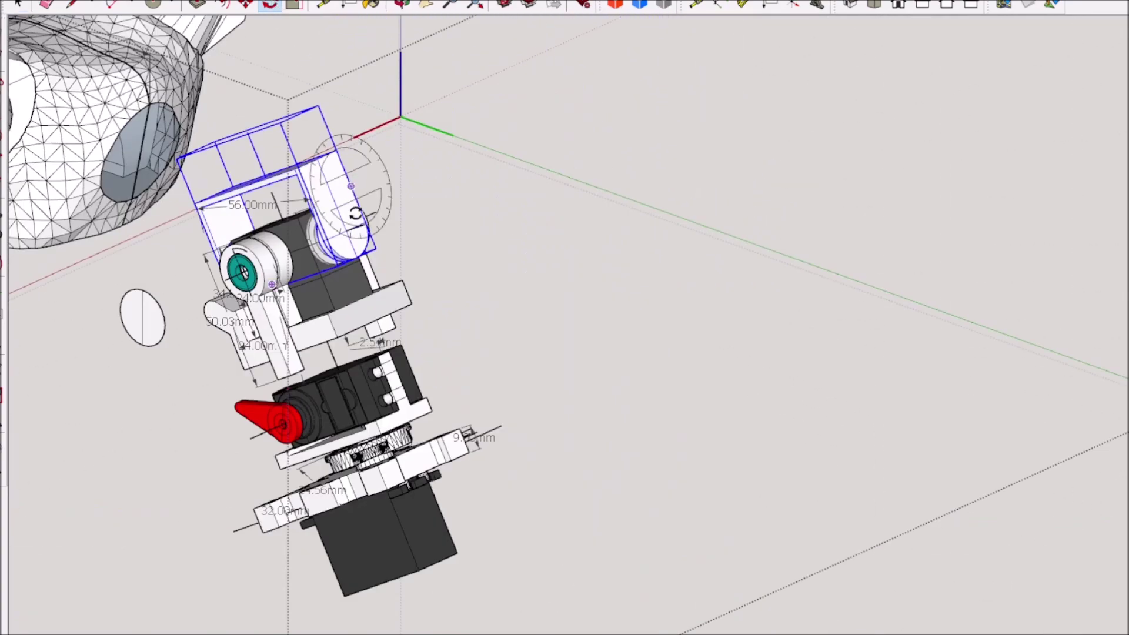
{"action": "scroll", "coordinate": [350, 231], "scroll_direction": "down", "scroll_amount": 2}
{"action": "middle_click_drag", "start_coordinate": [350, 231], "coordinate": [230, 284]}
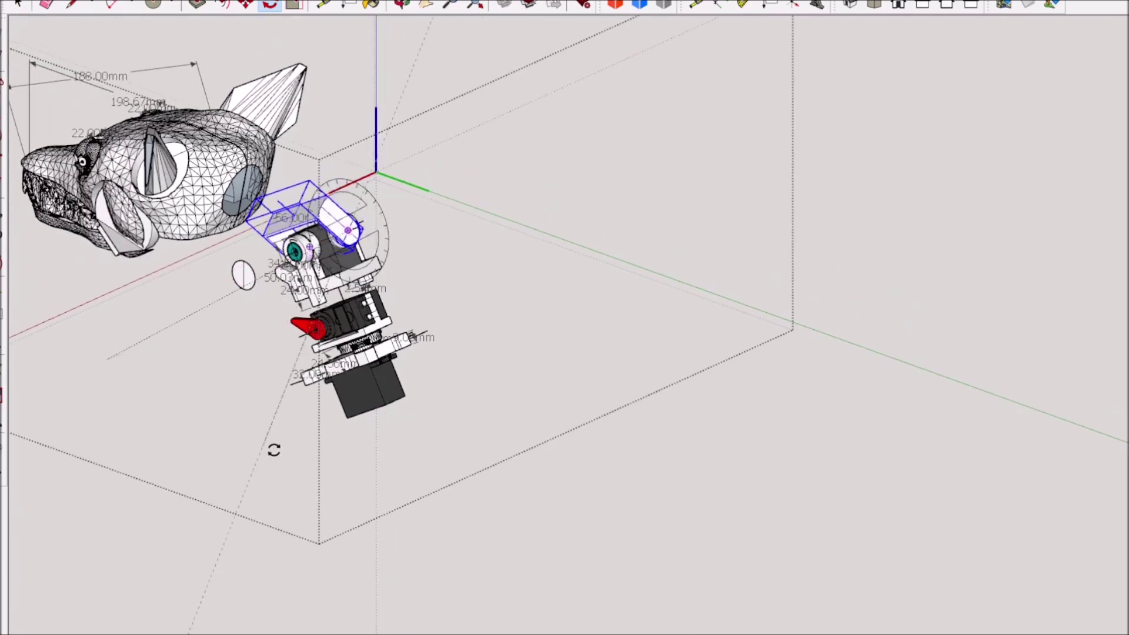
{"action": "left_click_drag", "start_coordinate": [162, 283], "coordinate": [217, 345]}
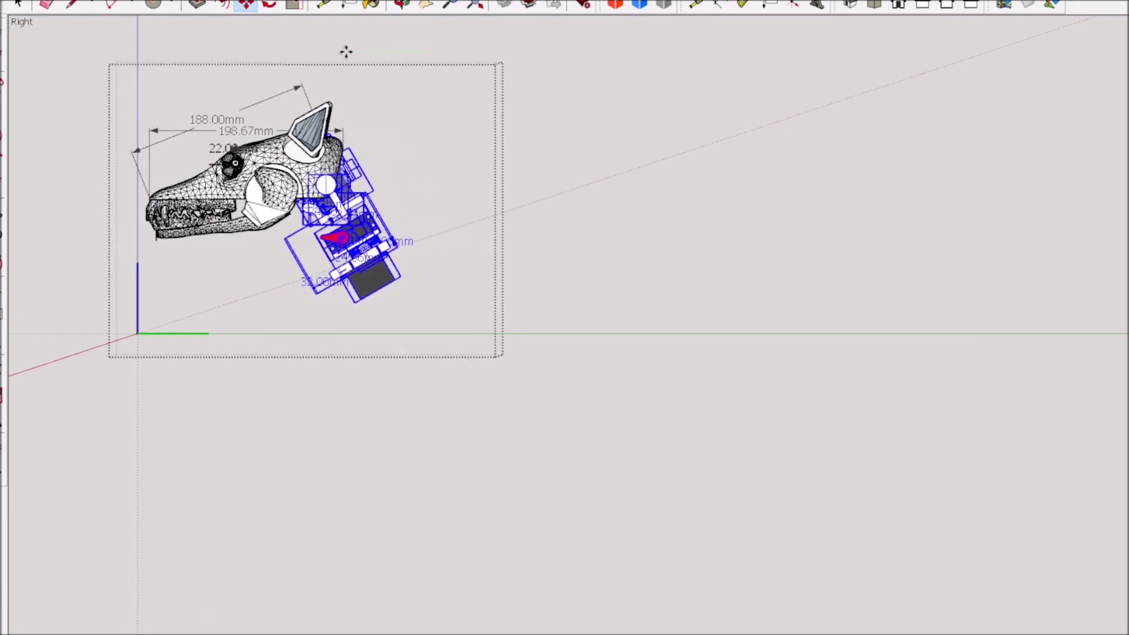
Step: Select the dinosaur-like head and rotate it about the pivots of the neck mechanism's upper servo
{"action": "middle_click_drag", "start_coordinate": [335, 52], "coordinate": [161, 185]}
{"action": "scroll", "coordinate": [306, 144], "scroll_direction": "up", "scroll_amount": 4}
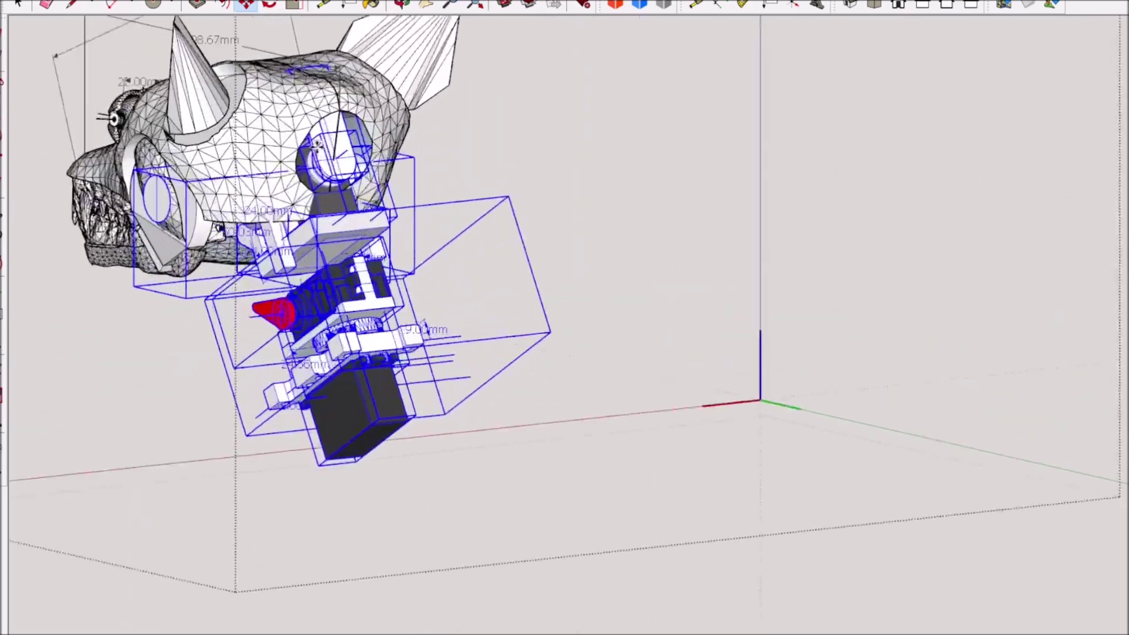
{"action": "middle_click_drag", "start_coordinate": [311, 144], "coordinate": [774, 154]}
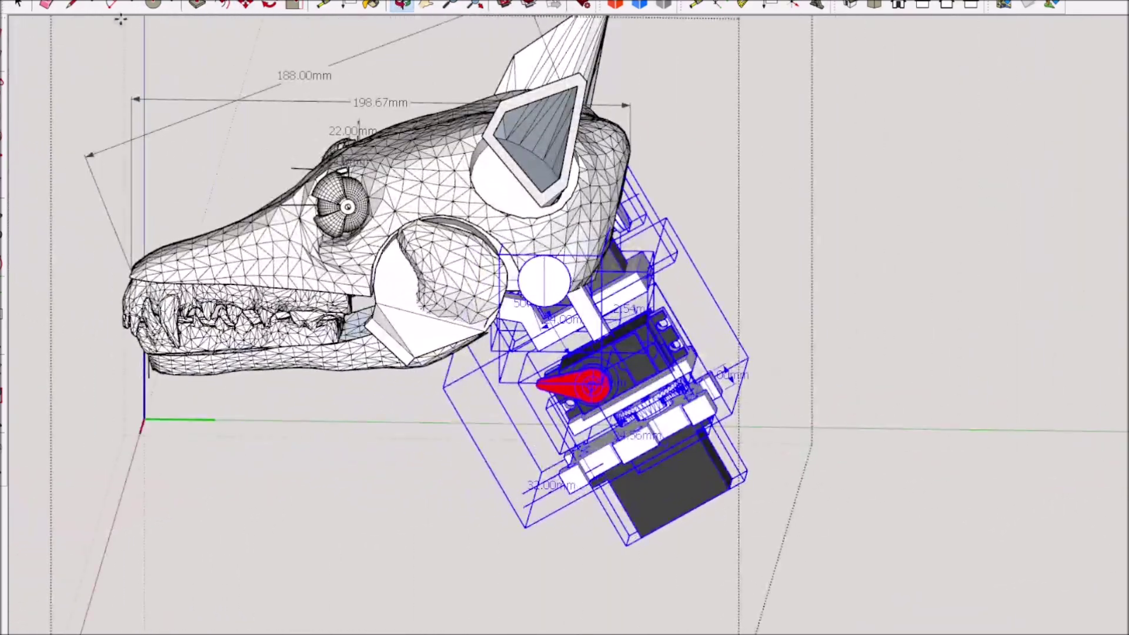
{"action": "left_click", "coordinate": [18, 5]}
{"action": "left_click", "coordinate": [274, 259]}
{"action": "middle_click_drag", "start_coordinate": [273, 258], "coordinate": [541, 165]}
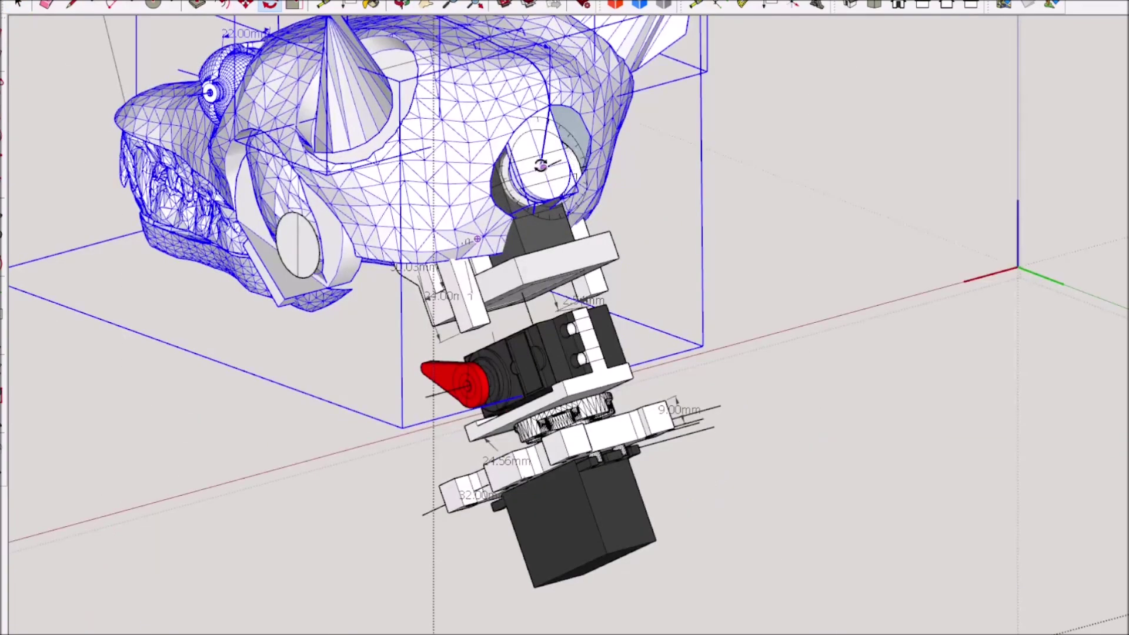
{"action": "scroll", "coordinate": [541, 166], "scroll_direction": "down", "scroll_amount": 4}
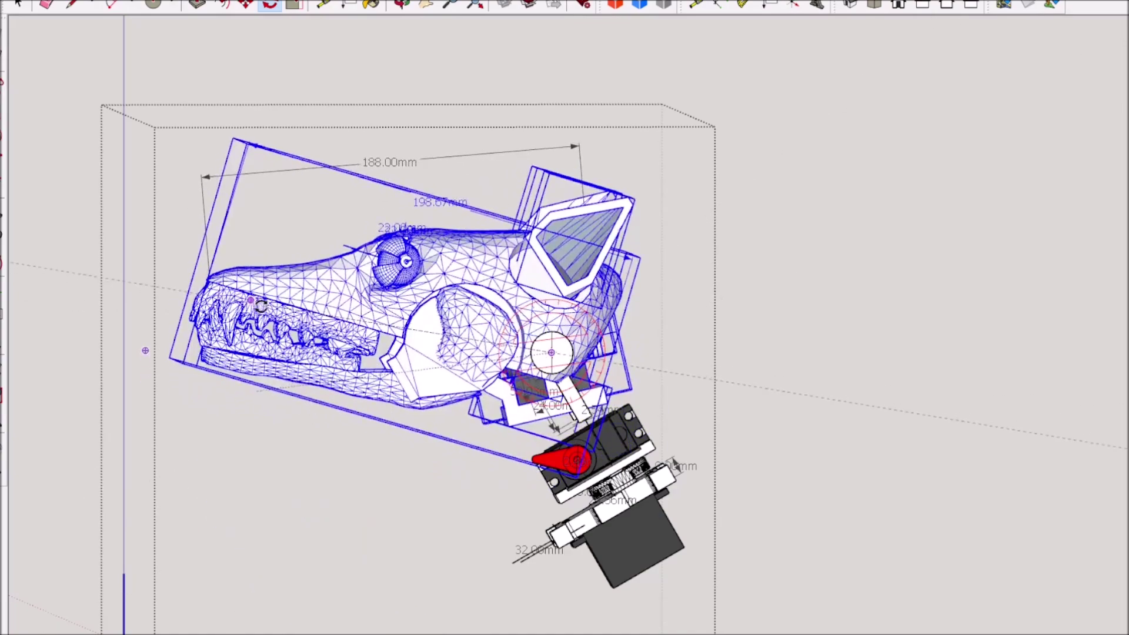
Step: Rotate the head and the upper neck servos sideways about the base servo's vertical axis
{"action": "middle_click_drag", "start_coordinate": [261, 306], "coordinate": [775, 459]}
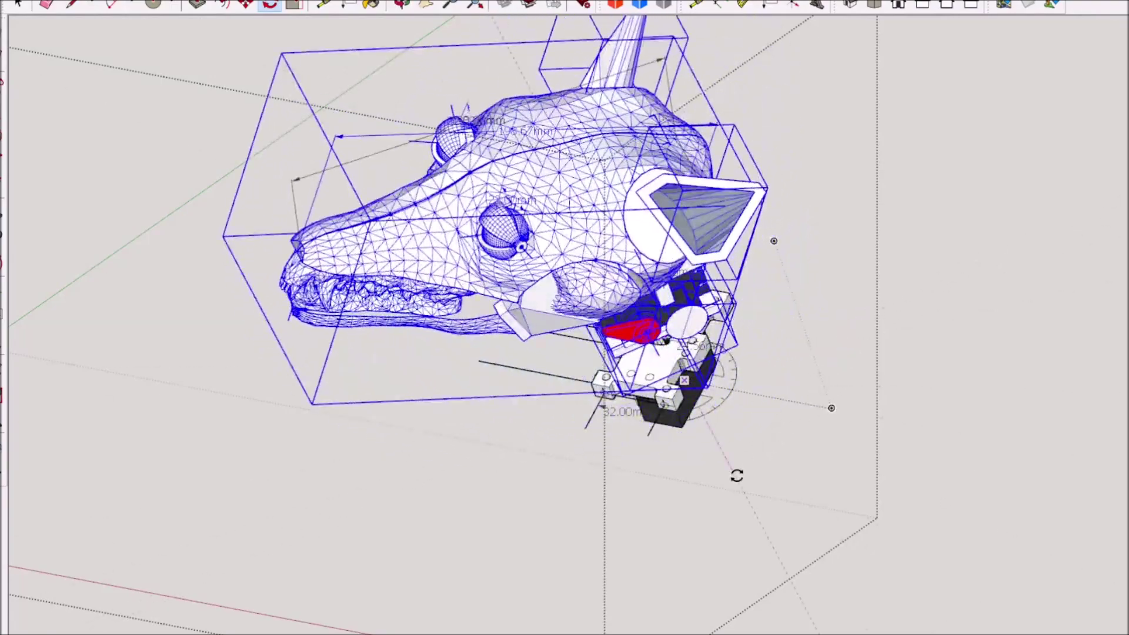
{"action": "middle_click_drag", "start_coordinate": [831, 384], "coordinate": [828, 258]}
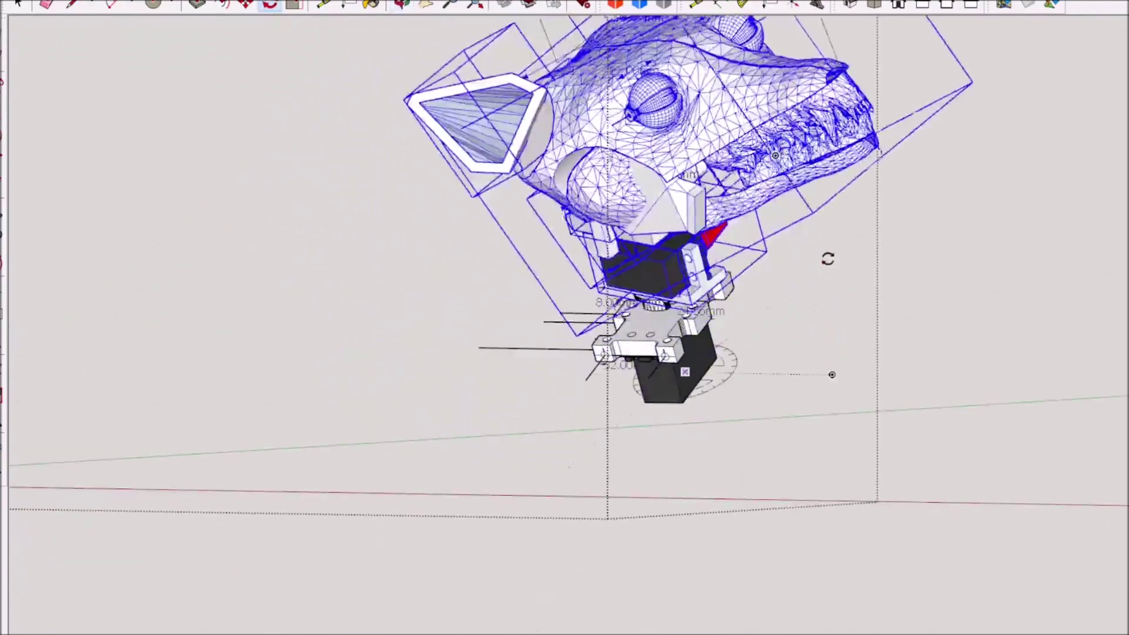
{"action": "scroll", "coordinate": [774, 399], "scroll_direction": "down", "scroll_amount": 2}
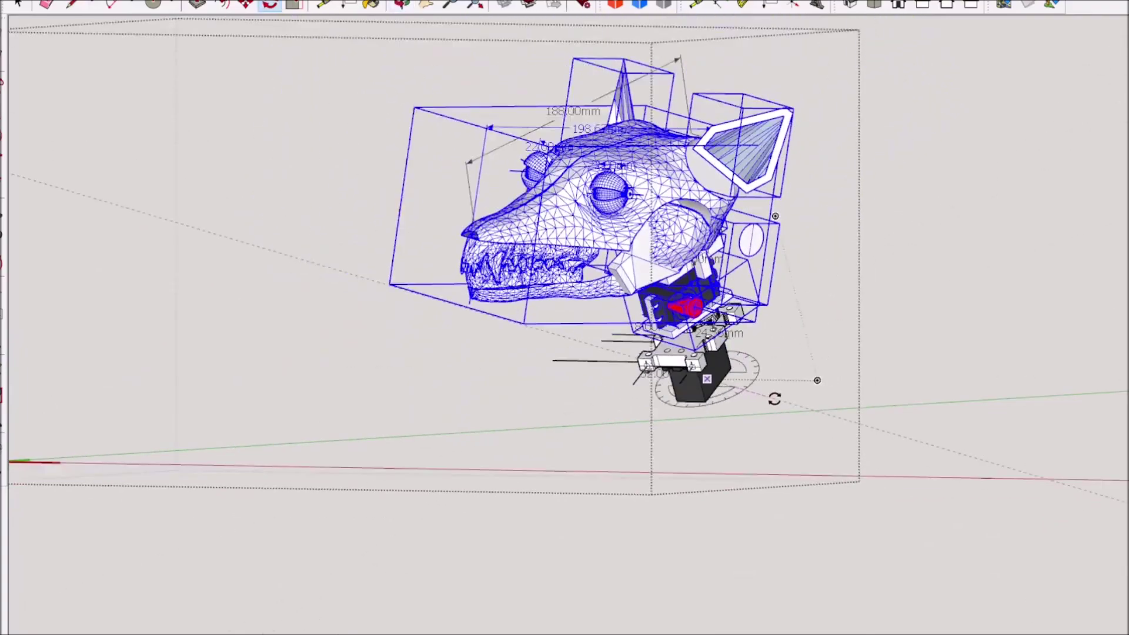
{"action": "scroll", "coordinate": [774, 400], "scroll_direction": "down", "scroll_amount": 1}
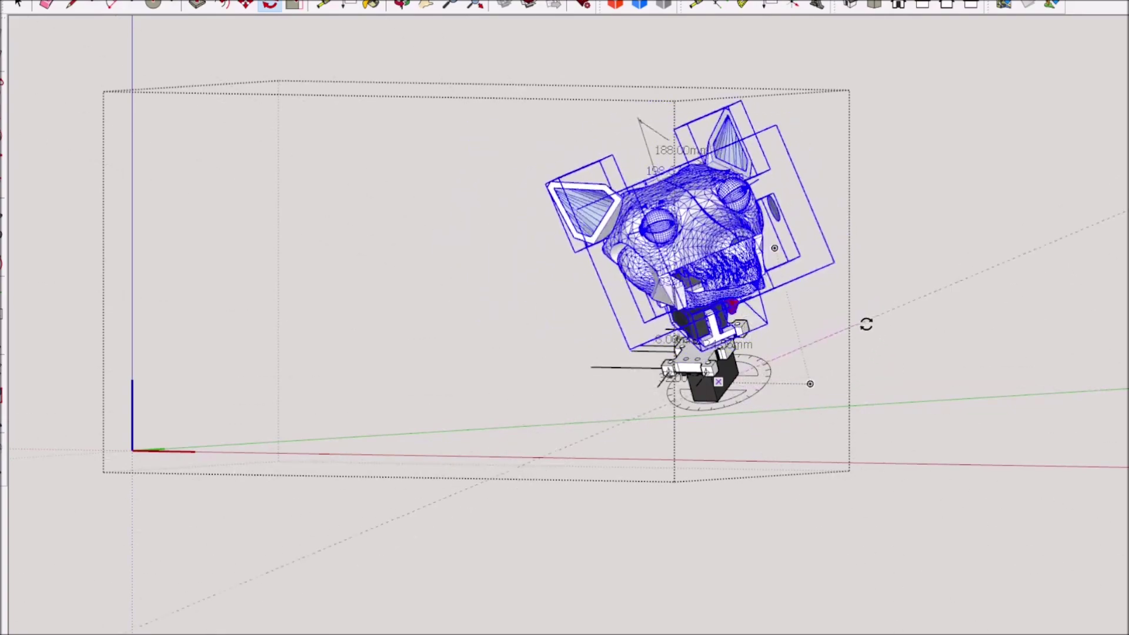
{"action": "scroll", "coordinate": [818, 358], "scroll_direction": "up", "scroll_amount": 1}
{"action": "middle_click_drag", "start_coordinate": [821, 355], "coordinate": [786, 454], "text": "shift"}
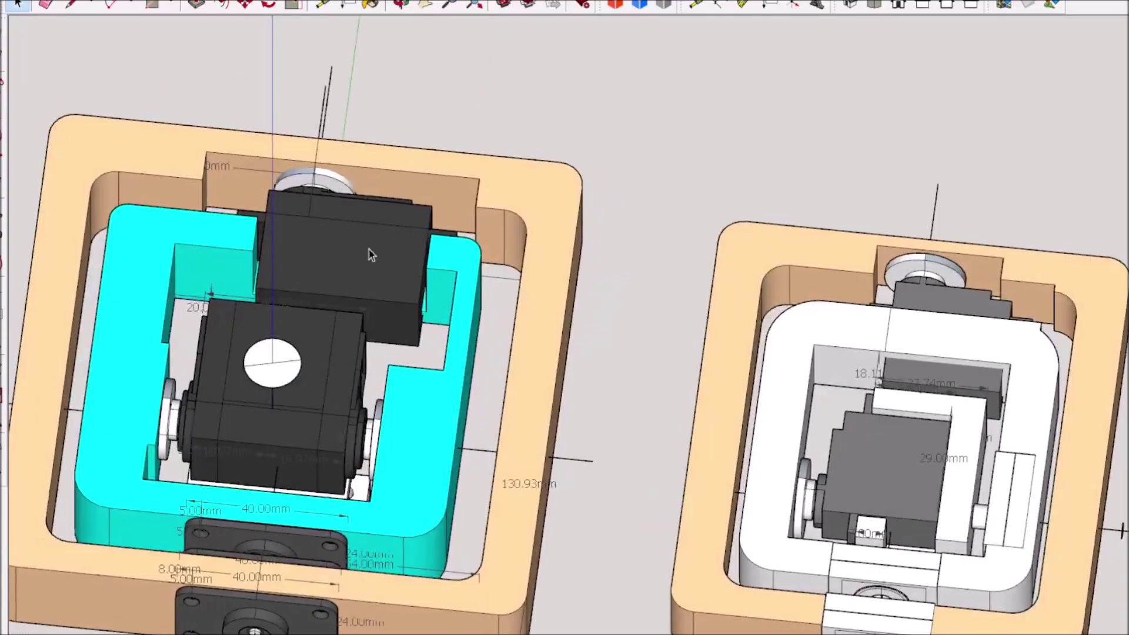
Step: Measure the smaller gimbal's outer frame width with a dimension and compare it with the larger gimbal's frame
{"action": "mouse_move", "coordinate": [369, 250]}
{"action": "middle_mouse_down"}
{"action": "mouse_move", "coordinate": [569, 476]}
{"action": "mouse_move", "coordinate": [461, 157]}
{"action": "mouse_move", "coordinate": [595, 517]}
{"action": "mouse_move", "coordinate": [594, 618]}
{"action": "middle_mouse_up"}
{"action": "scroll", "coordinate": [598, 462], "scroll_direction": "up", "scroll_amount": 3}
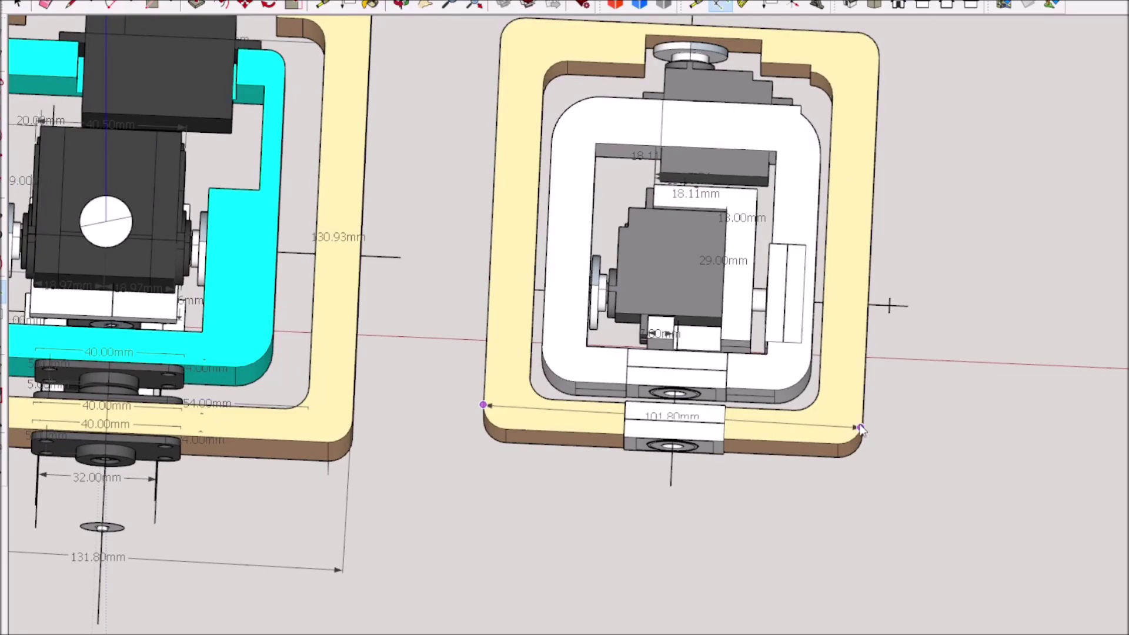
{"action": "scroll", "coordinate": [75, 372], "scroll_direction": "down", "scroll_amount": 4}
{"action": "scroll", "coordinate": [76, 372], "scroll_direction": "up", "scroll_amount": 4}
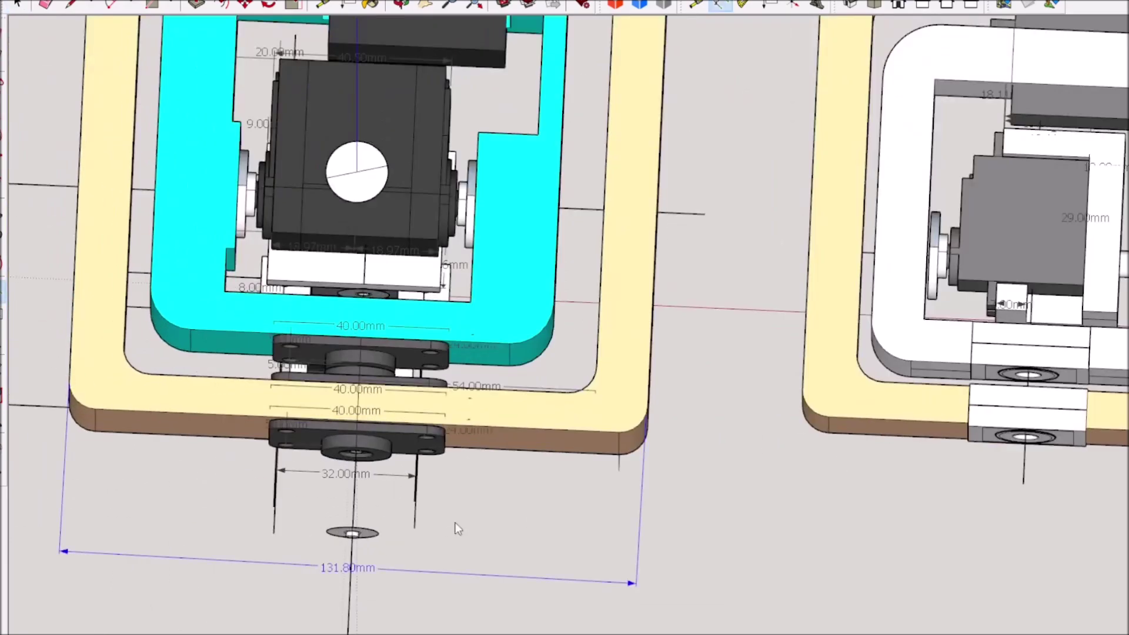
{"action": "scroll", "coordinate": [495, 490], "scroll_direction": "down", "scroll_amount": 4}
{"action": "middle_click_drag", "start_coordinate": [512, 481], "coordinate": [423, 355]}
{"action": "scroll", "coordinate": [674, 421], "scroll_direction": "up", "scroll_amount": 4}
{"action": "scroll", "coordinate": [674, 421], "scroll_direction": "down", "scroll_amount": 3}
{"action": "middle_click_drag", "start_coordinate": [673, 421], "coordinate": [504, 543]}
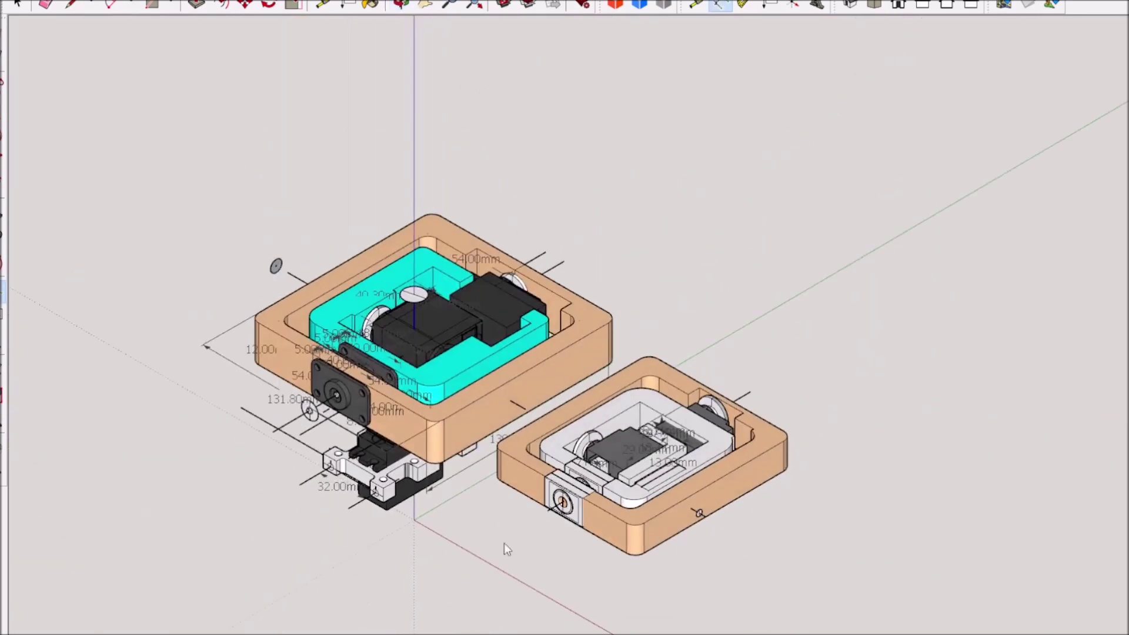
{"action": "key", "text": "space"}
Step: Examine the larger gimbal's outer frame and the servo assembly inside it, selecting each group in turn
{"action": "scroll", "coordinate": [602, 404], "scroll_direction": "down", "scroll_amount": 2}
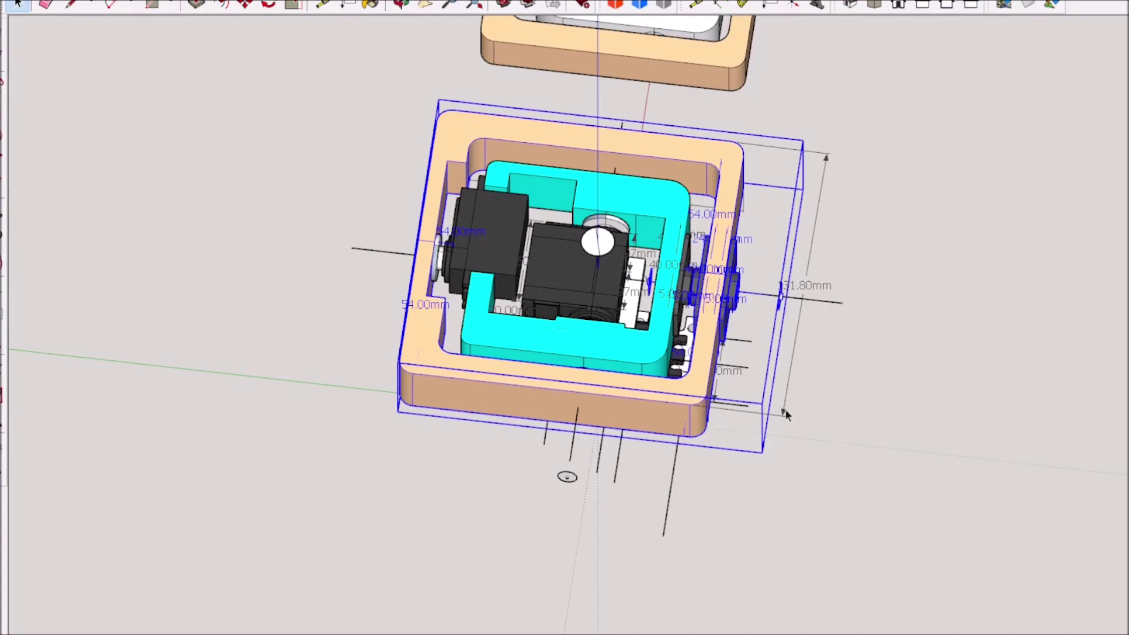
{"action": "middle_click_drag", "start_coordinate": [785, 408], "coordinate": [606, 400]}
{"action": "scroll", "coordinate": [652, 353], "scroll_direction": "up", "scroll_amount": 4}
{"action": "scroll", "coordinate": [664, 397], "scroll_direction": "down", "scroll_amount": 2}
{"action": "middle_click_drag", "start_coordinate": [680, 398], "coordinate": [835, 382]}
{"action": "scroll", "coordinate": [641, 304], "scroll_direction": "up", "scroll_amount": 3}
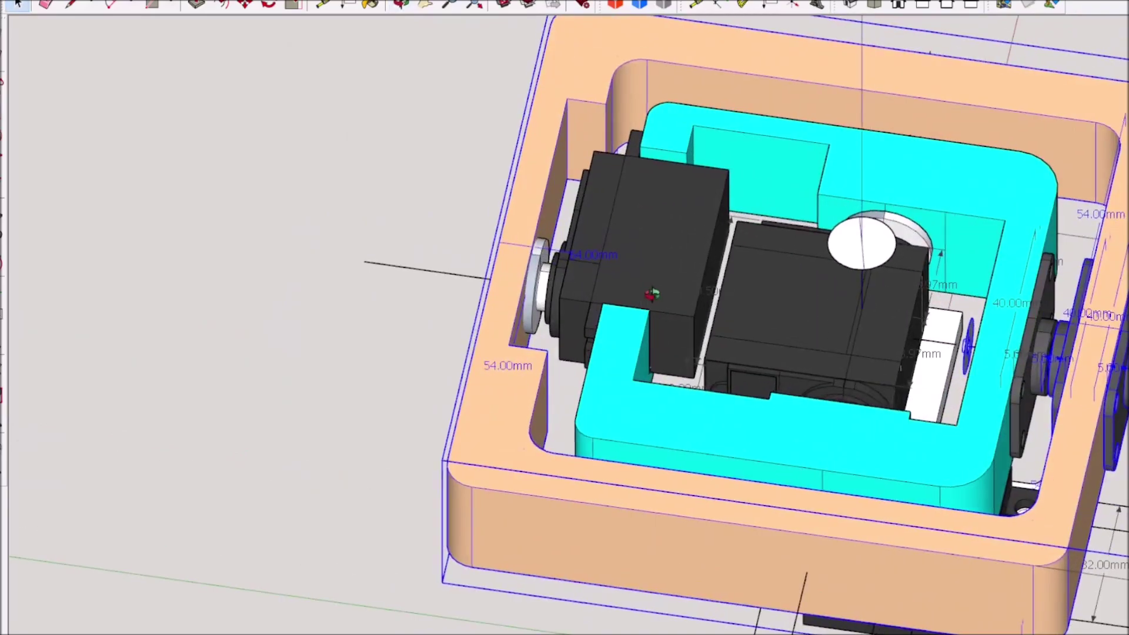
{"action": "middle_click_drag", "start_coordinate": [655, 292], "coordinate": [651, 255]}
{"action": "scroll", "coordinate": [654, 260], "scroll_direction": "down", "scroll_amount": 5}
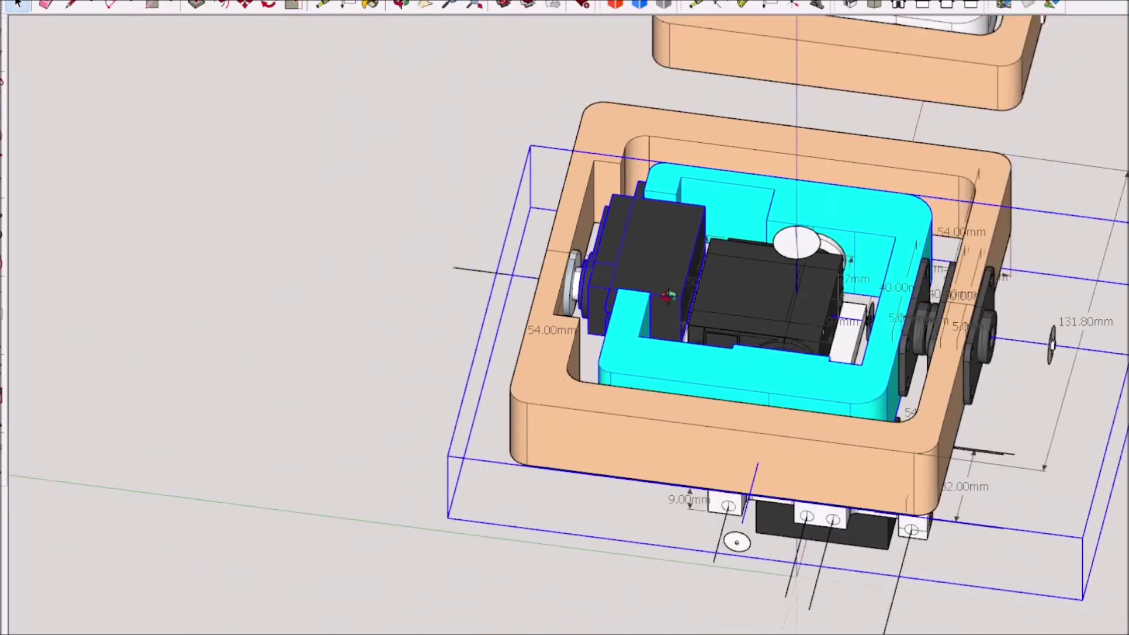
{"action": "scroll", "coordinate": [653, 278], "scroll_direction": "up", "scroll_amount": 4}
{"action": "scroll", "coordinate": [653, 278], "scroll_direction": "down", "scroll_amount": 3}
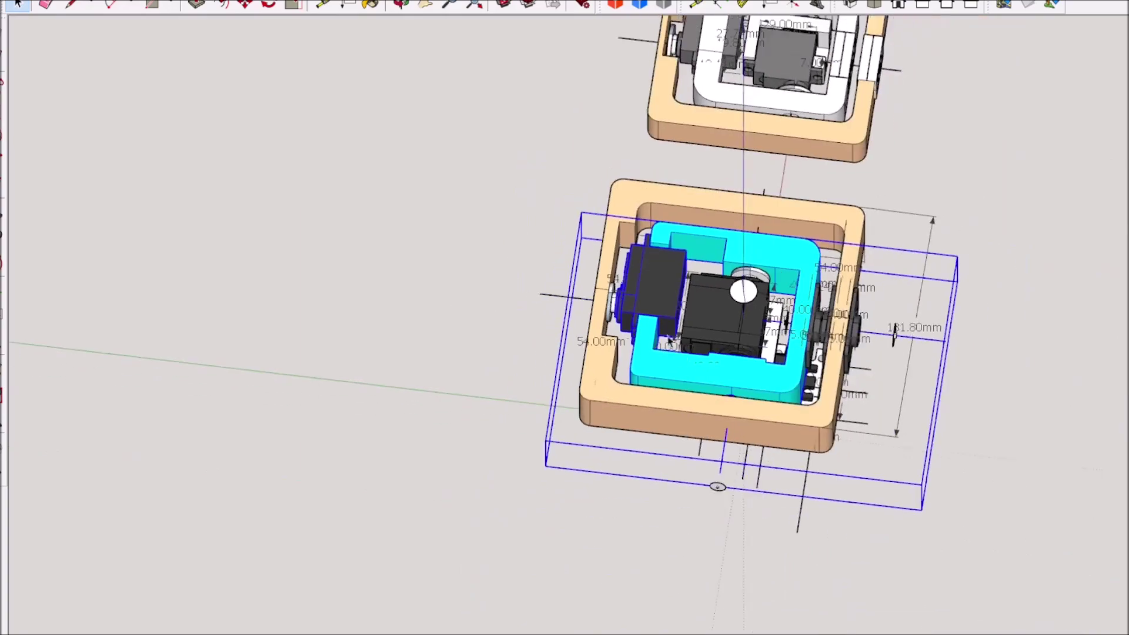
Step: Open the larger outer frame group, inspect its bearing plates and discs on their own, and close it again
{"action": "middle_click_drag", "start_coordinate": [653, 277], "coordinate": [847, 245]}
{"action": "scroll", "coordinate": [845, 247], "scroll_direction": "up", "scroll_amount": 4}
{"action": "double_click", "coordinate": [760, 250]}
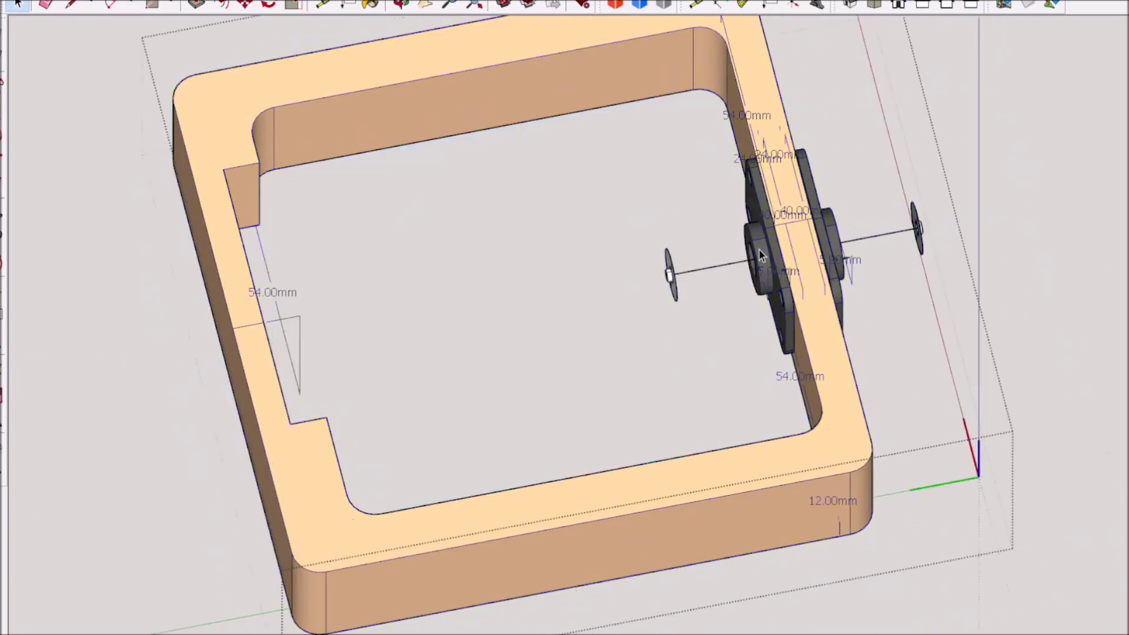
{"action": "middle_click_drag", "start_coordinate": [760, 249], "coordinate": [920, 116]}
{"action": "scroll", "coordinate": [718, 224], "scroll_direction": "up", "scroll_amount": 4}
{"action": "scroll", "coordinate": [874, 251], "scroll_direction": "down", "scroll_amount": 4}
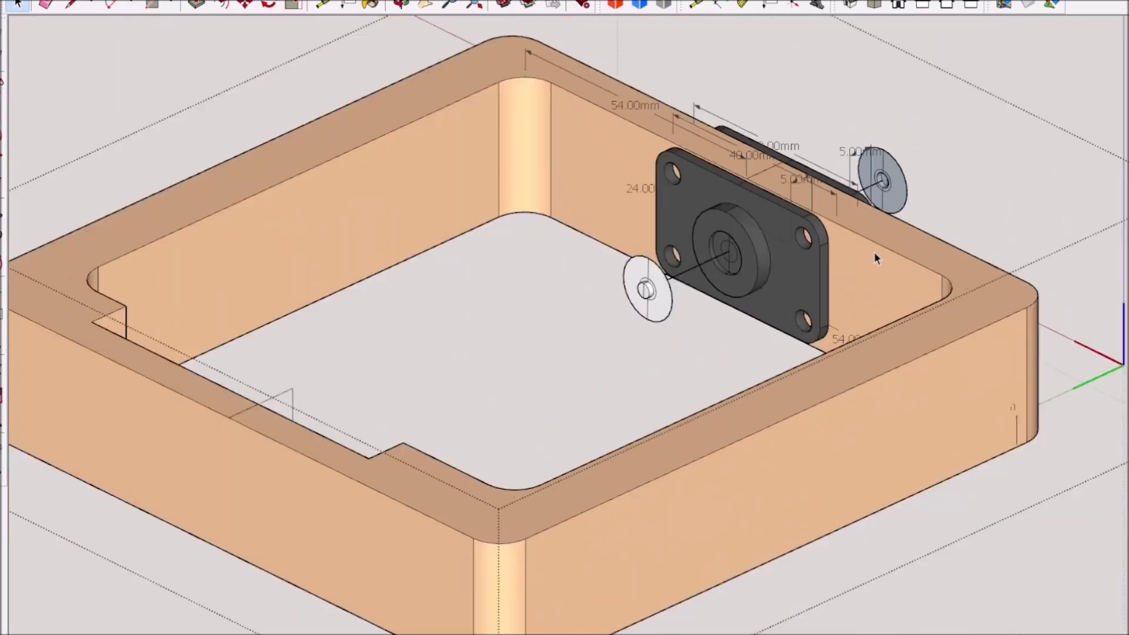
{"action": "middle_click_drag", "start_coordinate": [874, 252], "coordinate": [581, 348]}
{"action": "left_click", "coordinate": [887, 454]}
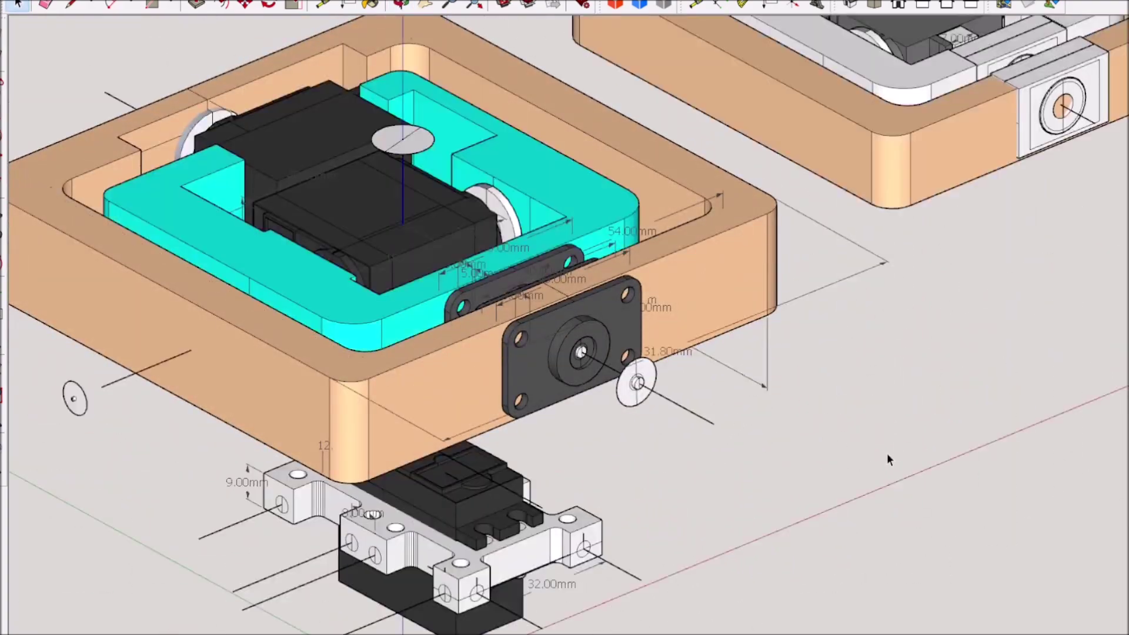
Step: Examine the larger gimbal's frames, servos and bearing plates from several sides
{"action": "middle_click_drag", "start_coordinate": [573, 415], "coordinate": [832, 473]}
{"action": "scroll", "coordinate": [833, 473], "scroll_direction": "down", "scroll_amount": 2}
{"action": "middle_click_drag", "start_coordinate": [529, 421], "coordinate": [745, 401]}
{"action": "scroll", "coordinate": [745, 402], "scroll_direction": "down", "scroll_amount": 3}
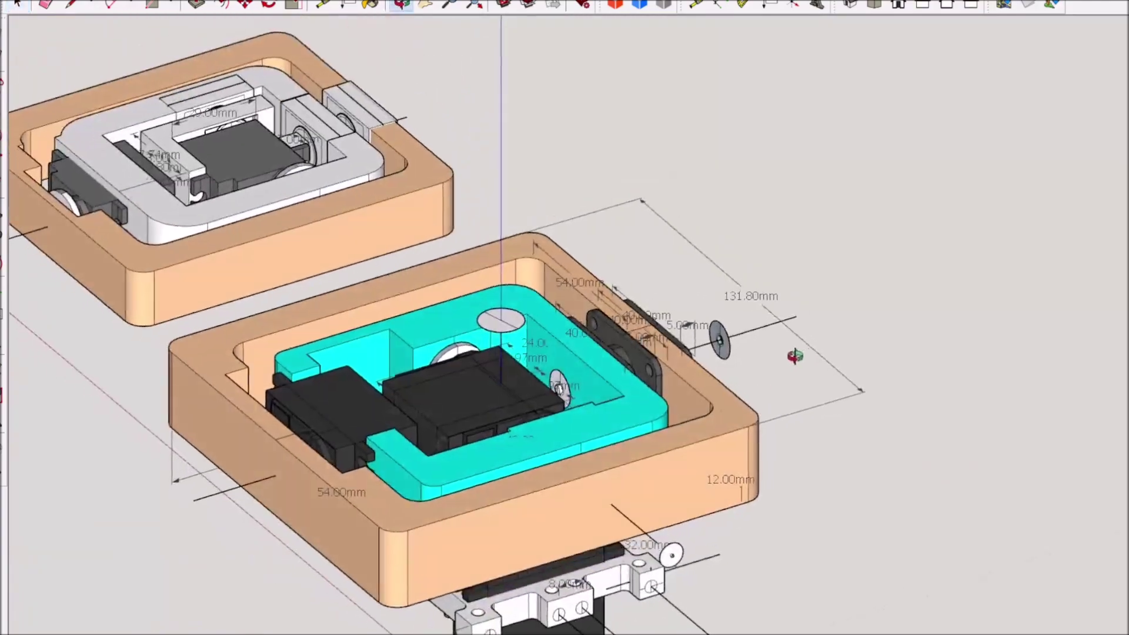
{"action": "mouse_move", "coordinate": [788, 355]}
{"action": "middle_mouse_down"}
{"action": "mouse_move", "coordinate": [374, 450]}
{"action": "mouse_move", "coordinate": [435, 432]}
{"action": "mouse_move", "coordinate": [456, 353]}
{"action": "mouse_move", "coordinate": [396, 378]}
{"action": "mouse_move", "coordinate": [572, 587]}
{"action": "mouse_move", "coordinate": [549, 446]}
{"action": "mouse_move", "coordinate": [532, 479]}
{"action": "mouse_move", "coordinate": [184, 389]}
{"action": "middle_mouse_up"}
{"action": "scroll", "coordinate": [542, 443], "scroll_direction": "up", "scroll_amount": 3}
{"action": "scroll", "coordinate": [184, 392], "scroll_direction": "down", "scroll_amount": 2}
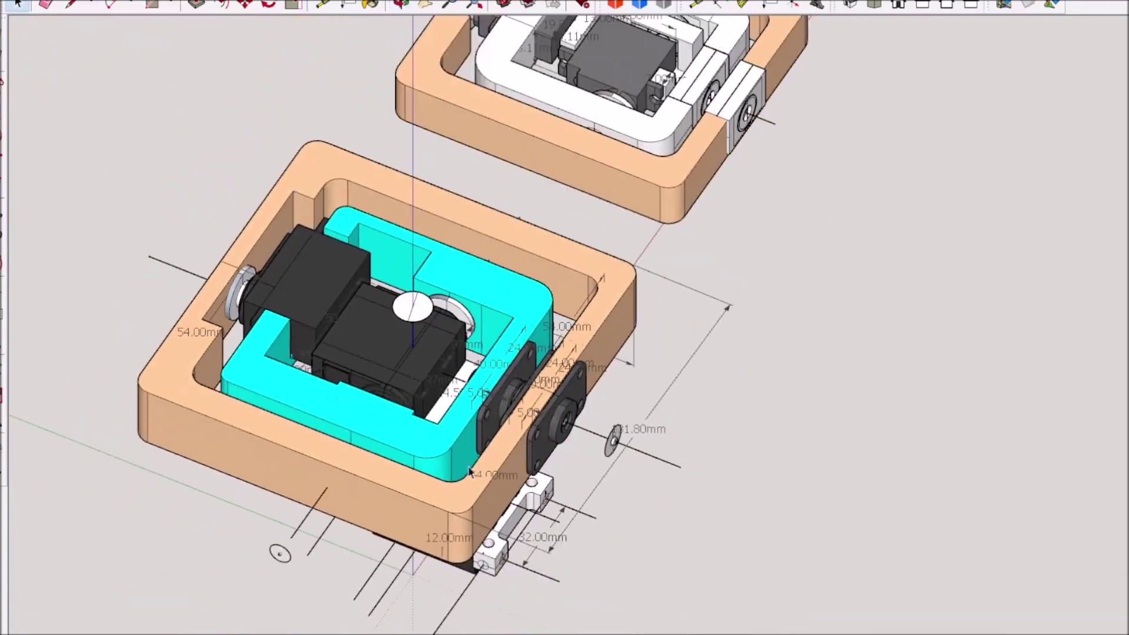
{"action": "middle_click_drag", "start_coordinate": [482, 476], "coordinate": [503, 419]}
Step: Try to rotate the larger outer frame about the centre of its outer bearing disc
{"action": "scroll", "coordinate": [503, 419], "scroll_direction": "up", "scroll_amount": 6}
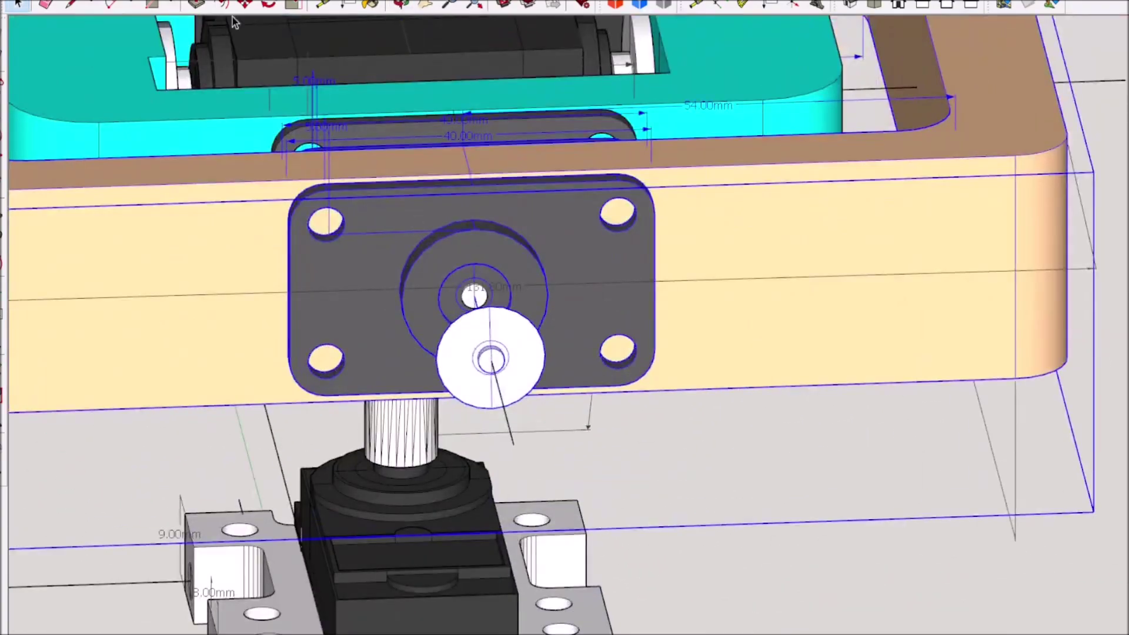
{"action": "scroll", "coordinate": [476, 349], "scroll_direction": "up", "scroll_amount": 2}
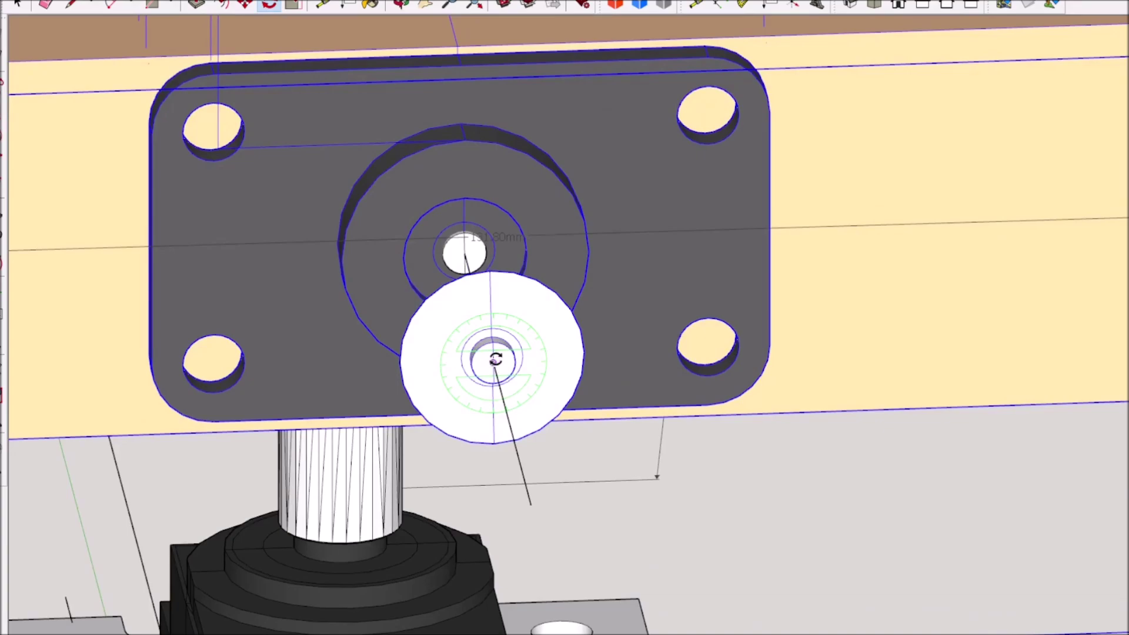
{"action": "left_click", "coordinate": [495, 359]}
{"action": "scroll", "coordinate": [495, 359], "scroll_direction": "down", "scroll_amount": 5}
{"action": "middle_click_drag", "start_coordinate": [496, 359], "coordinate": [549, 457]}
{"action": "left_click", "coordinate": [150, 524]}
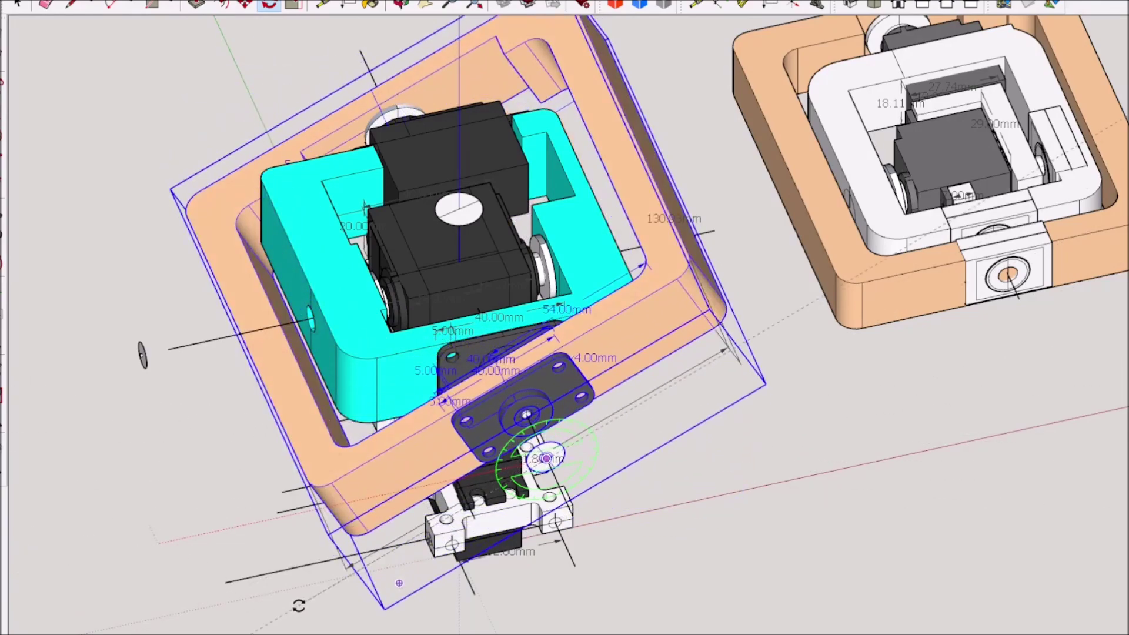
{"action": "key", "text": "Escape"}
Step: Check from above how the outer frame's bearing plates line up with the servo on the opposite side
{"action": "middle_click_drag", "start_coordinate": [547, 353], "coordinate": [823, 500]}
{"action": "scroll", "coordinate": [652, 423], "scroll_direction": "up", "scroll_amount": 3}
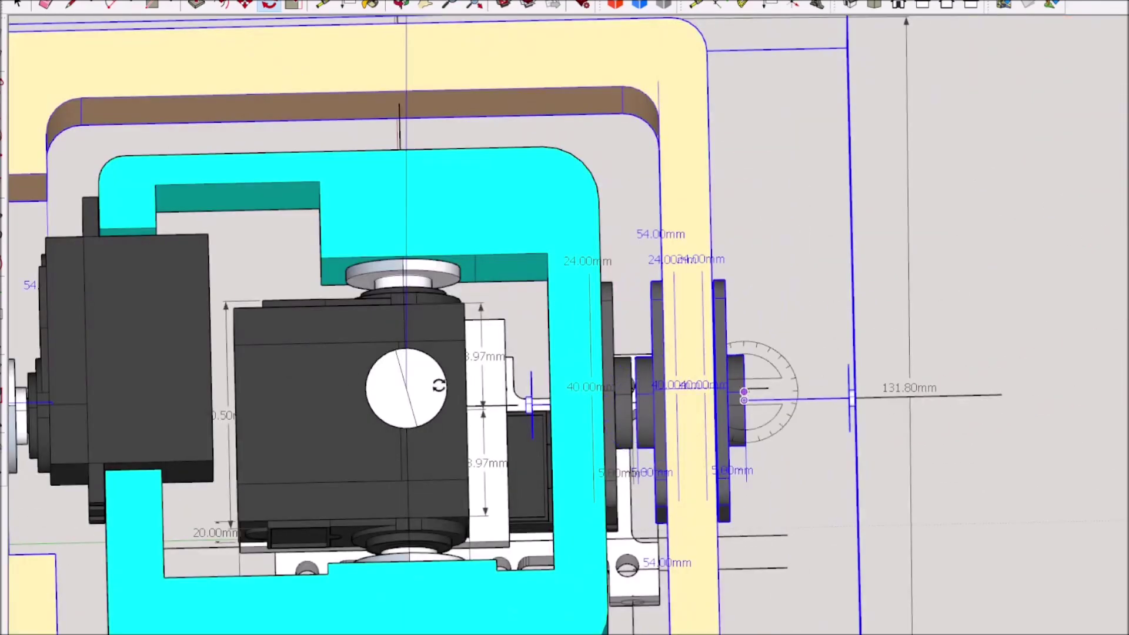
{"action": "scroll", "coordinate": [455, 371], "scroll_direction": "down", "scroll_amount": 2}
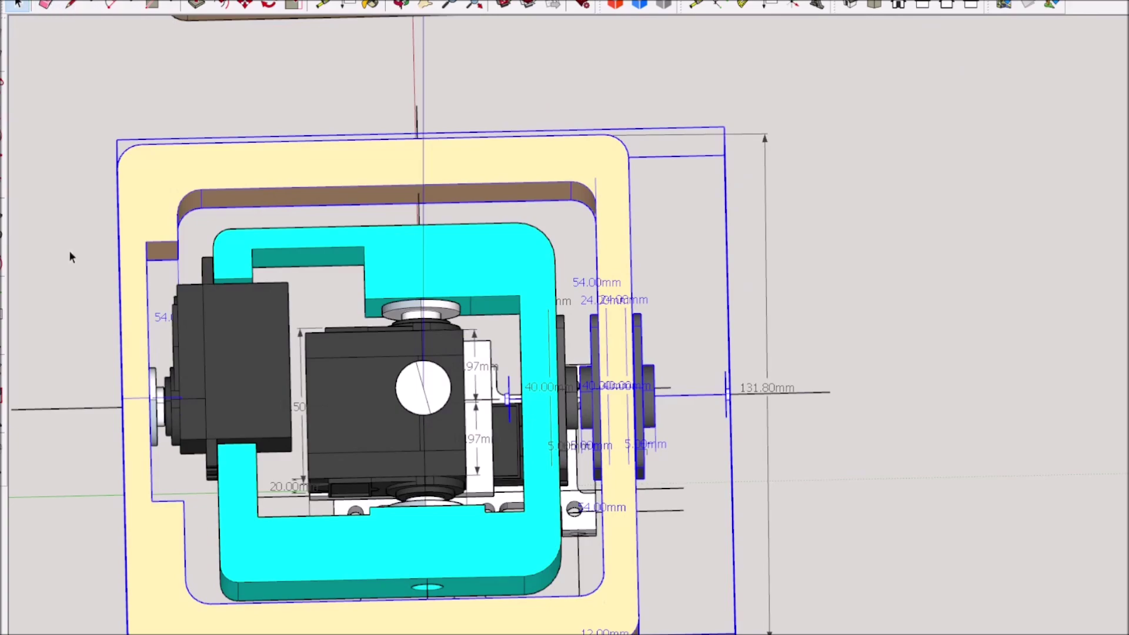
{"action": "middle_click_drag", "start_coordinate": [179, 432], "coordinate": [159, 388]}
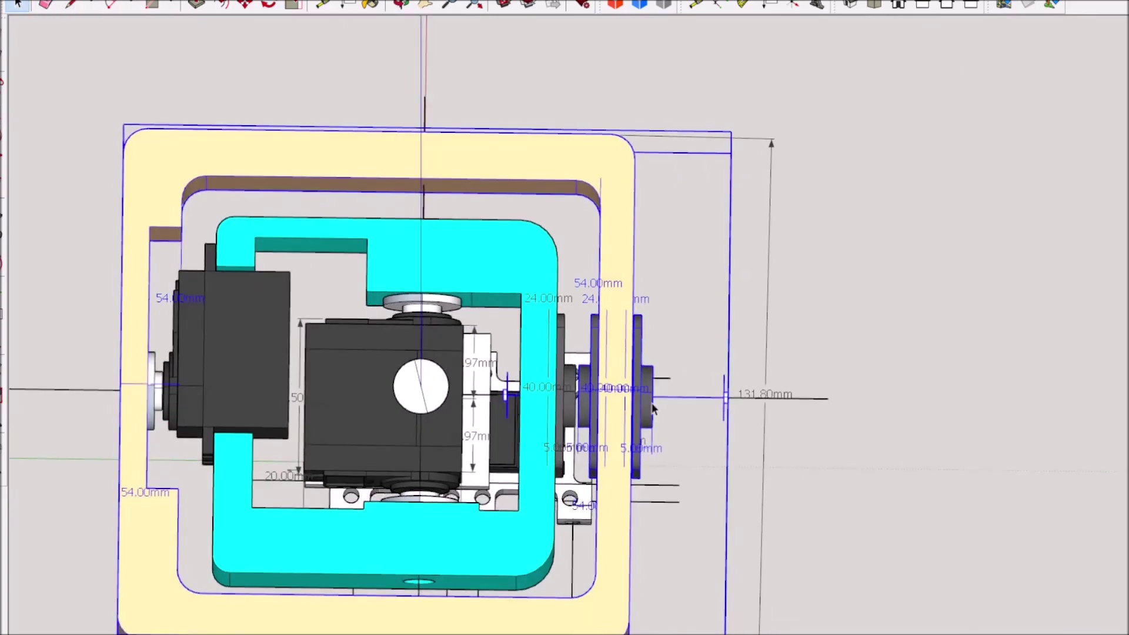
{"action": "middle_click_drag", "start_coordinate": [652, 404], "coordinate": [293, 289]}
Step: Select the servo assembly in the cyan frame and inspect it together with the frame's bearing plate
{"action": "left_click", "coordinate": [293, 289]}
{"action": "scroll", "coordinate": [323, 304], "scroll_direction": "down", "scroll_amount": 3}
{"action": "middle_click_drag", "start_coordinate": [371, 309], "coordinate": [311, 300]}
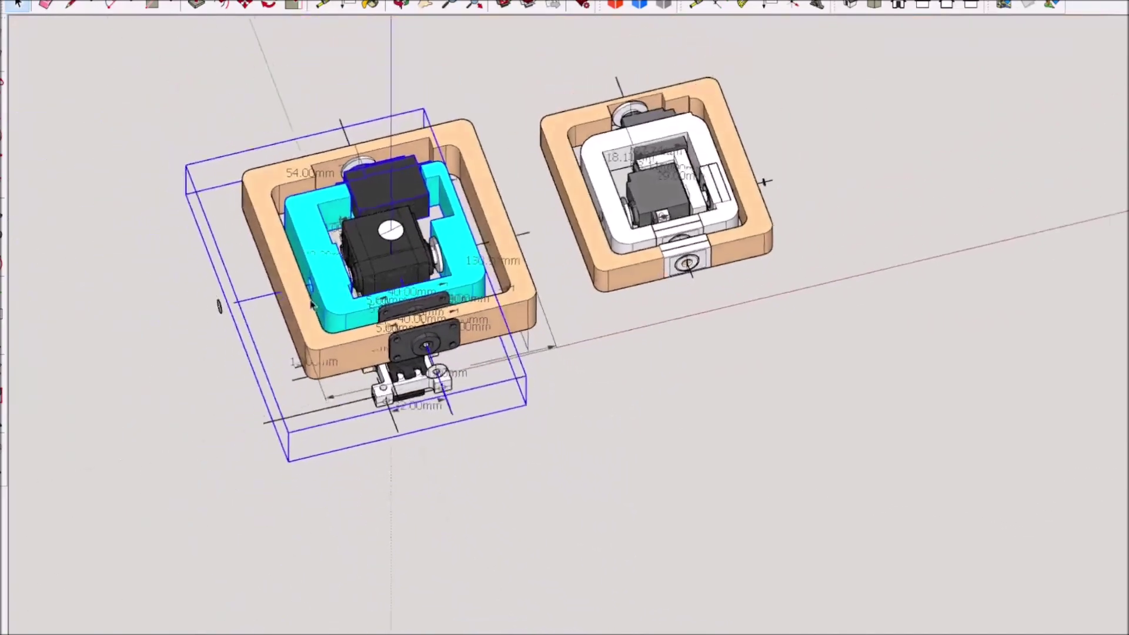
{"action": "scroll", "coordinate": [317, 244], "scroll_direction": "up", "scroll_amount": 3}
{"action": "middle_click_drag", "start_coordinate": [316, 244], "coordinate": [515, 389]}
{"action": "scroll", "coordinate": [515, 389], "scroll_direction": "up", "scroll_amount": 3}
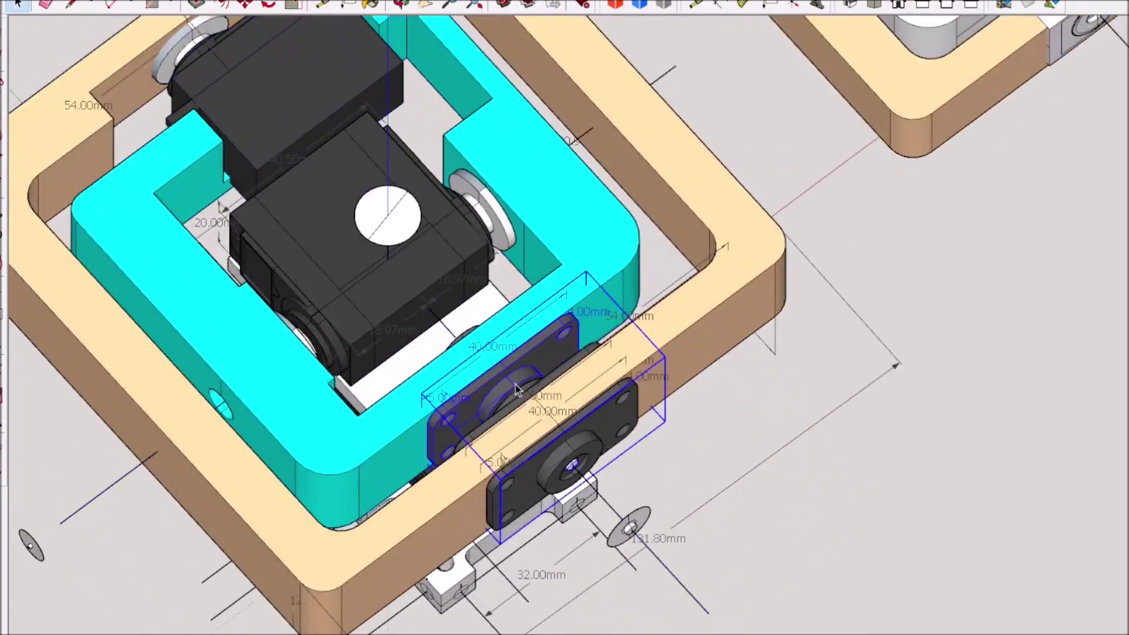
Step: Examine how the servo and bearing plates of the cyan frame connect it to the outer frame
{"action": "scroll", "coordinate": [516, 390], "scroll_direction": "down", "scroll_amount": 5}
{"action": "scroll", "coordinate": [407, 416], "scroll_direction": "up", "scroll_amount": 6}
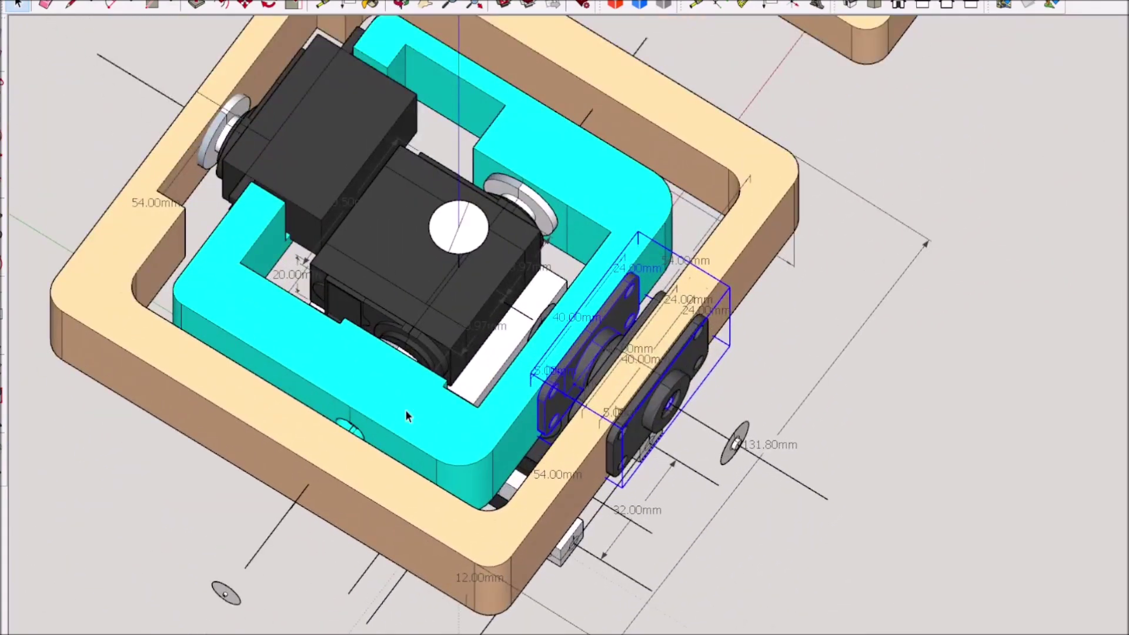
{"action": "scroll", "coordinate": [406, 417], "scroll_direction": "down", "scroll_amount": 3}
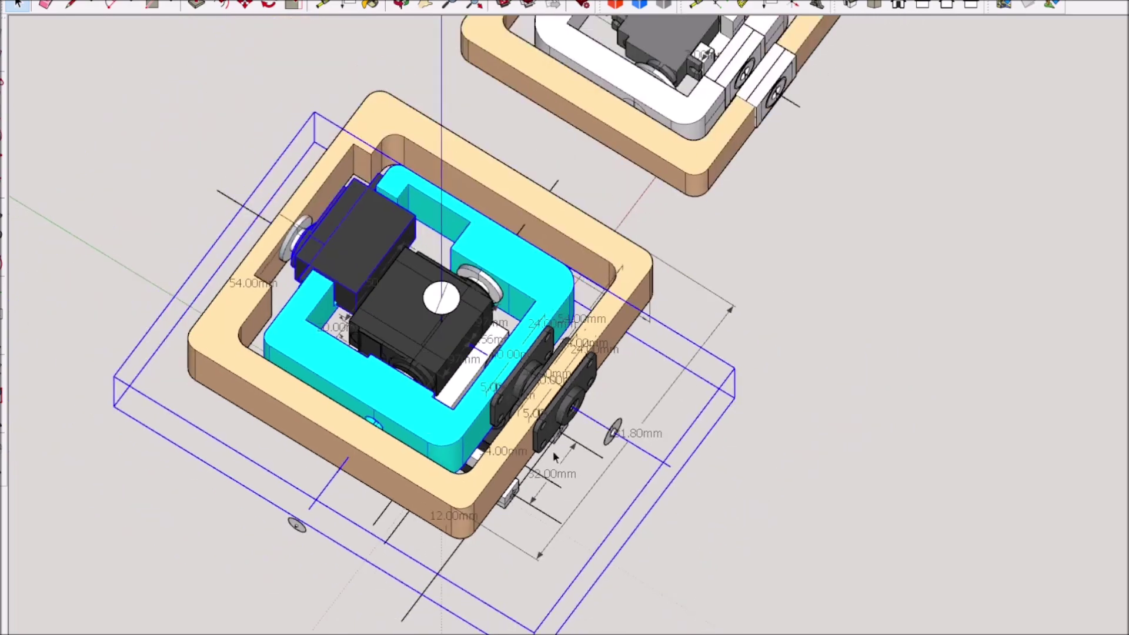
{"action": "middle_click_drag", "start_coordinate": [552, 457], "coordinate": [676, 371]}
{"action": "scroll", "coordinate": [573, 536], "scroll_direction": "up", "scroll_amount": 3}
{"action": "middle_click_drag", "start_coordinate": [442, 548], "coordinate": [387, 561]}
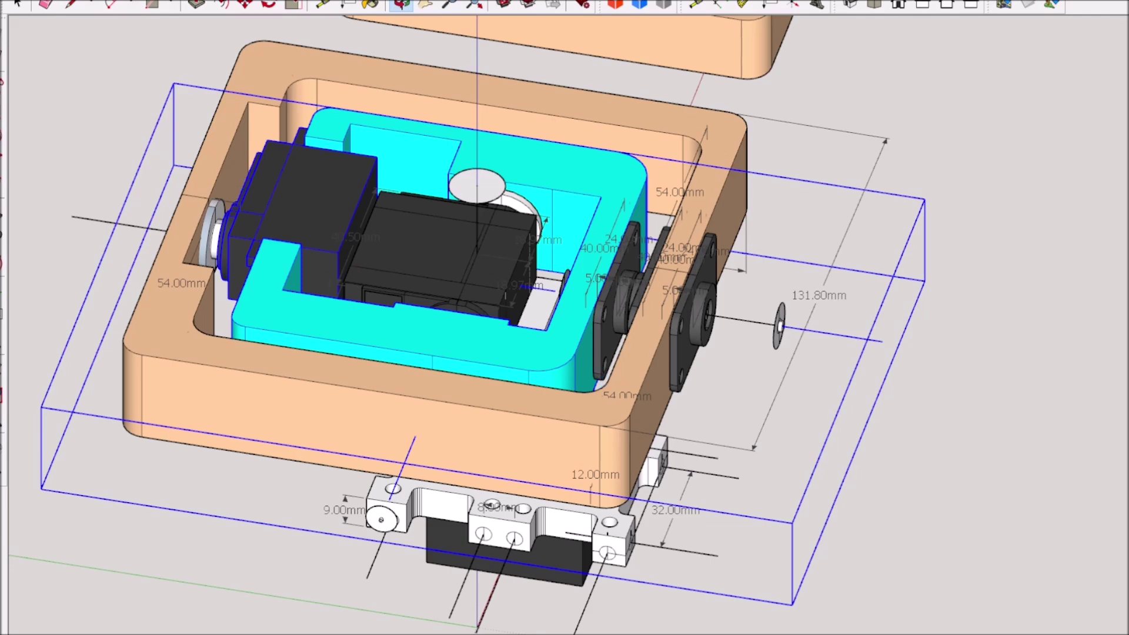
{"action": "middle_click_drag", "start_coordinate": [371, 265], "coordinate": [385, 270]}
{"action": "scroll", "coordinate": [386, 270], "scroll_direction": "down", "scroll_amount": 1}
{"action": "scroll", "coordinate": [607, 327], "scroll_direction": "up", "scroll_amount": 2}
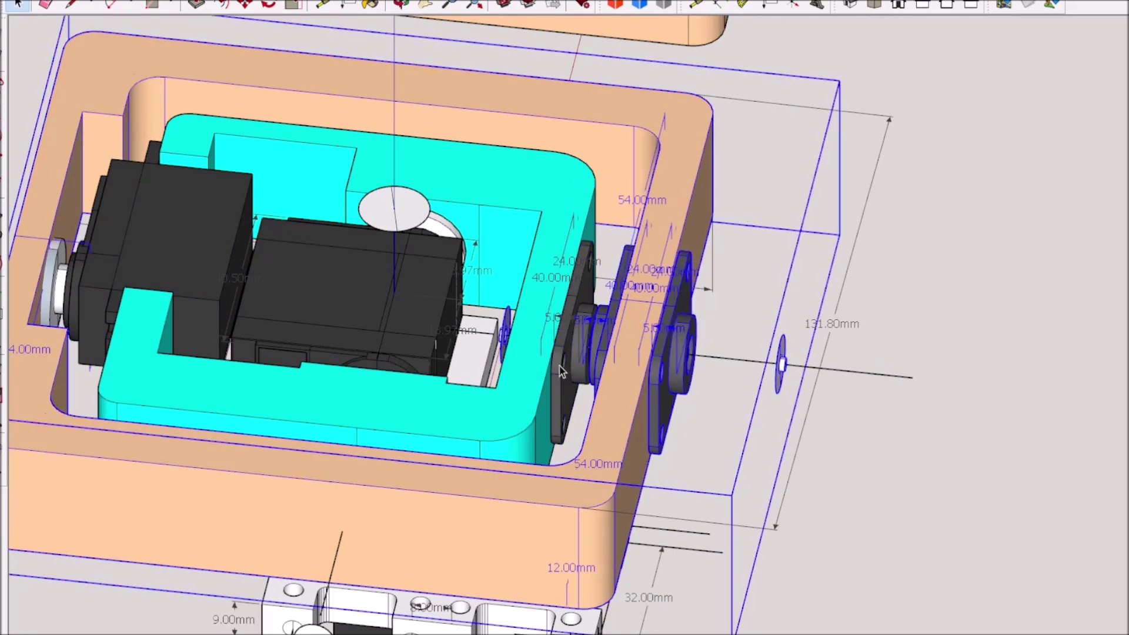
Step: Select the outer frame, the cyan frame and their bearing plates while inspecting the joint between the two plates up close
{"action": "scroll", "coordinate": [519, 417], "scroll_direction": "down", "scroll_amount": 2}
{"action": "scroll", "coordinate": [441, 561], "scroll_direction": "up", "scroll_amount": 2}
{"action": "middle_click_drag", "start_coordinate": [441, 561], "coordinate": [294, 529]}
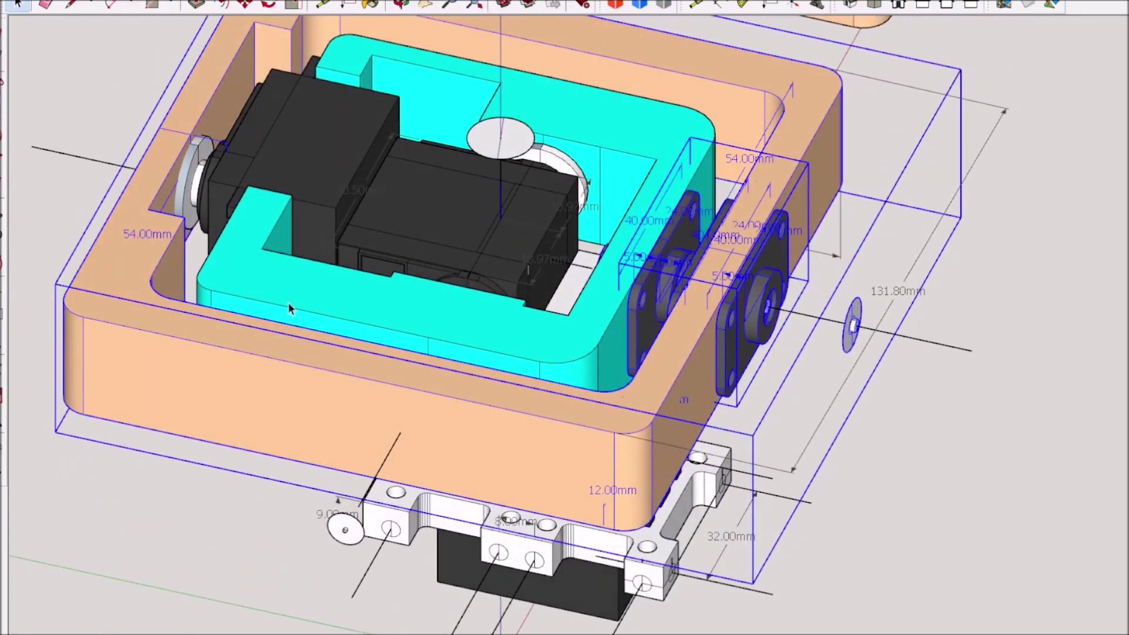
{"action": "scroll", "coordinate": [347, 303], "scroll_direction": "down", "scroll_amount": 3}
{"action": "scroll", "coordinate": [511, 338], "scroll_direction": "up", "scroll_amount": 6}
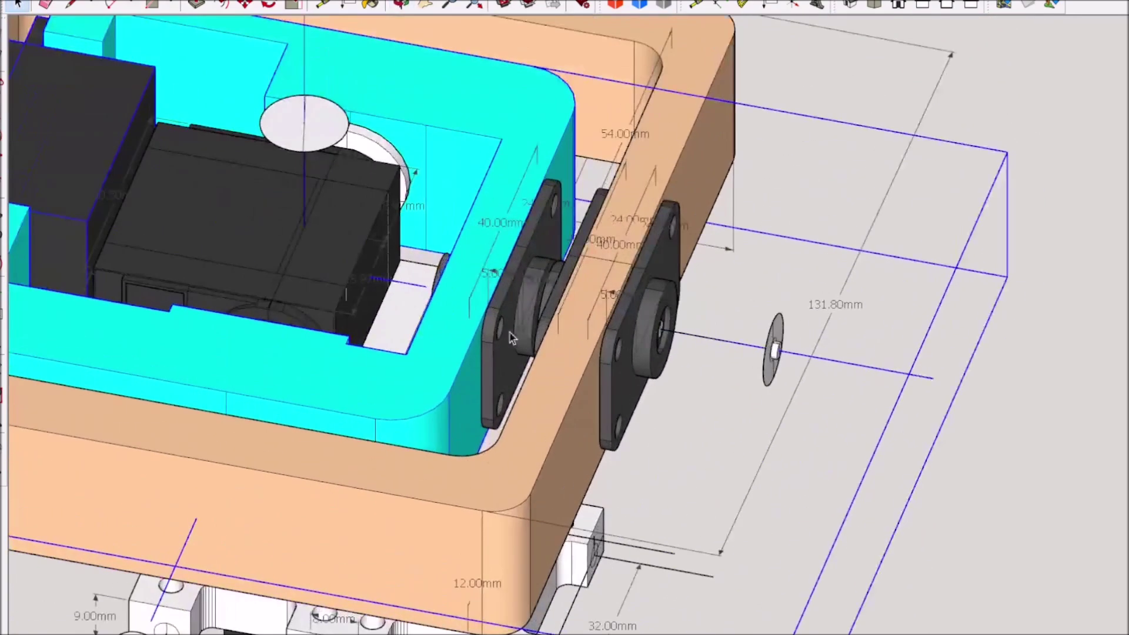
{"action": "scroll", "coordinate": [503, 340], "scroll_direction": "down", "scroll_amount": 3}
{"action": "scroll", "coordinate": [524, 340], "scroll_direction": "up", "scroll_amount": 5}
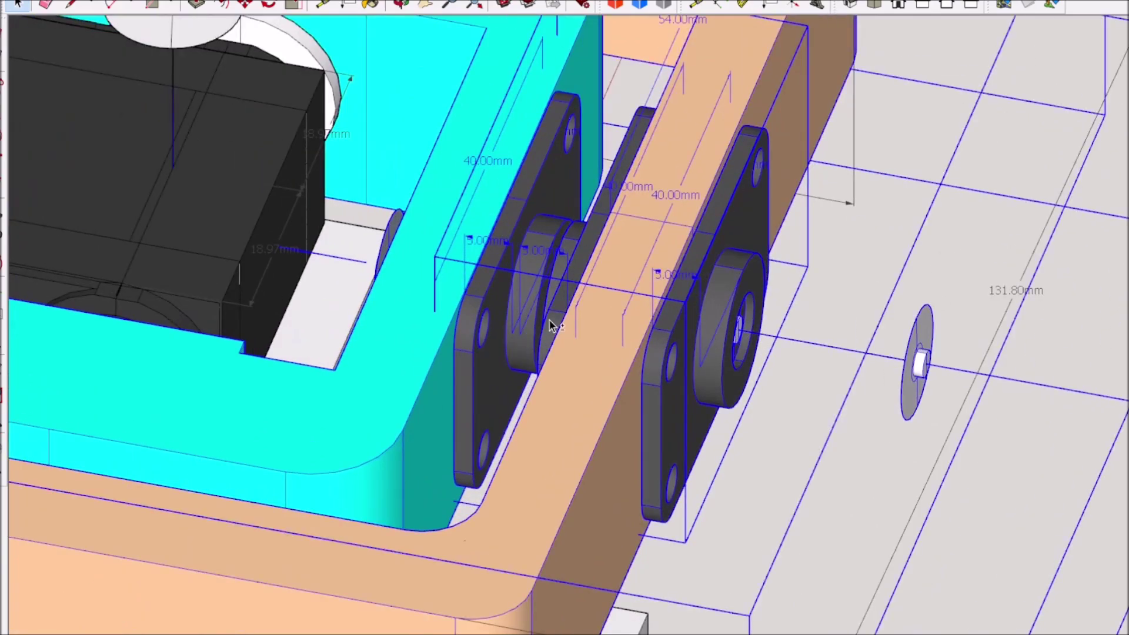
{"action": "scroll", "coordinate": [553, 327], "scroll_direction": "down", "scroll_amount": 8}
Step: Try to tilt both frames together about the centre of the cyan frame's pivot disc
{"action": "mouse_move", "coordinate": [372, 520]}
{"action": "middle_mouse_down"}
{"action": "mouse_move", "coordinate": [757, 517]}
{"action": "mouse_move", "coordinate": [637, 532]}
{"action": "mouse_move", "coordinate": [641, 465]}
{"action": "middle_mouse_up"}
{"action": "scroll", "coordinate": [362, 308], "scroll_direction": "up", "scroll_amount": 6}
{"action": "scroll", "coordinate": [428, 398], "scroll_direction": "up", "scroll_amount": 9}
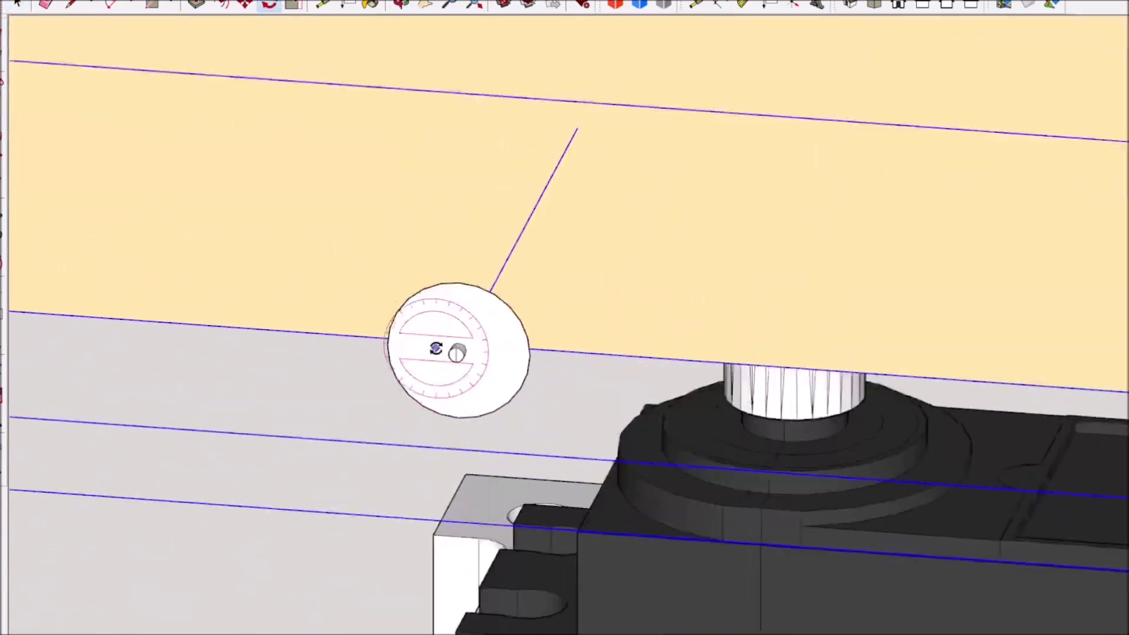
{"action": "scroll", "coordinate": [464, 356], "scroll_direction": "down", "scroll_amount": 2}
{"action": "scroll", "coordinate": [460, 356], "scroll_direction": "down", "scroll_amount": 10}
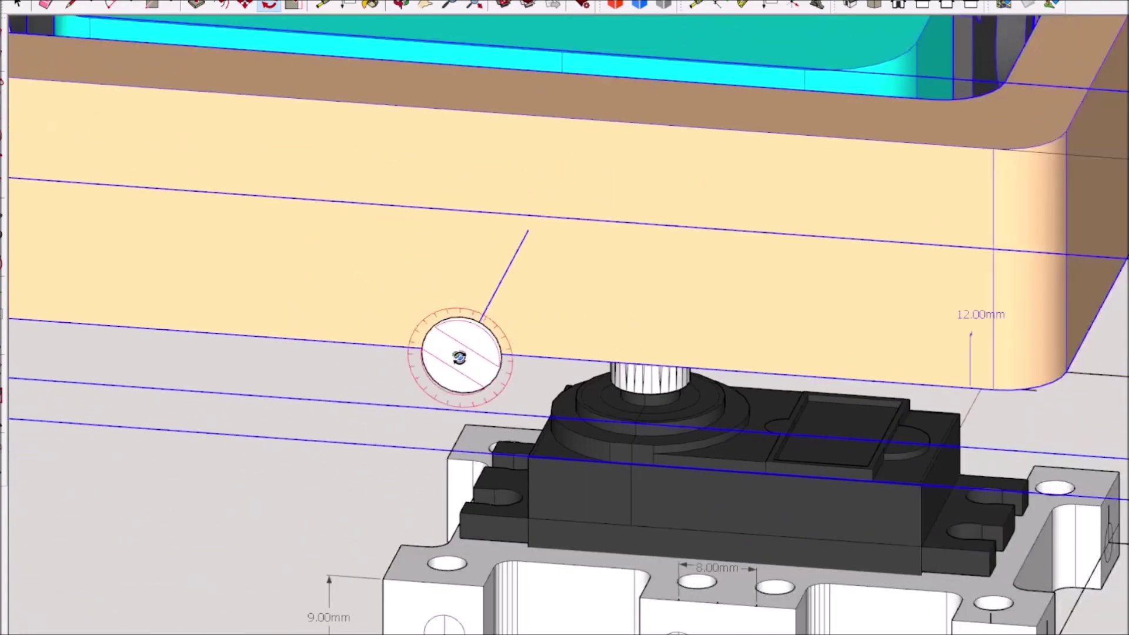
{"action": "mouse_move", "coordinate": [695, 582]}
{"action": "middle_mouse_down"}
{"action": "mouse_move", "coordinate": [721, 522]}
{"action": "mouse_move", "coordinate": [774, 492]}
{"action": "mouse_move", "coordinate": [763, 426]}
{"action": "mouse_move", "coordinate": [753, 400]}
{"action": "mouse_move", "coordinate": [598, 337]}
{"action": "middle_mouse_up"}
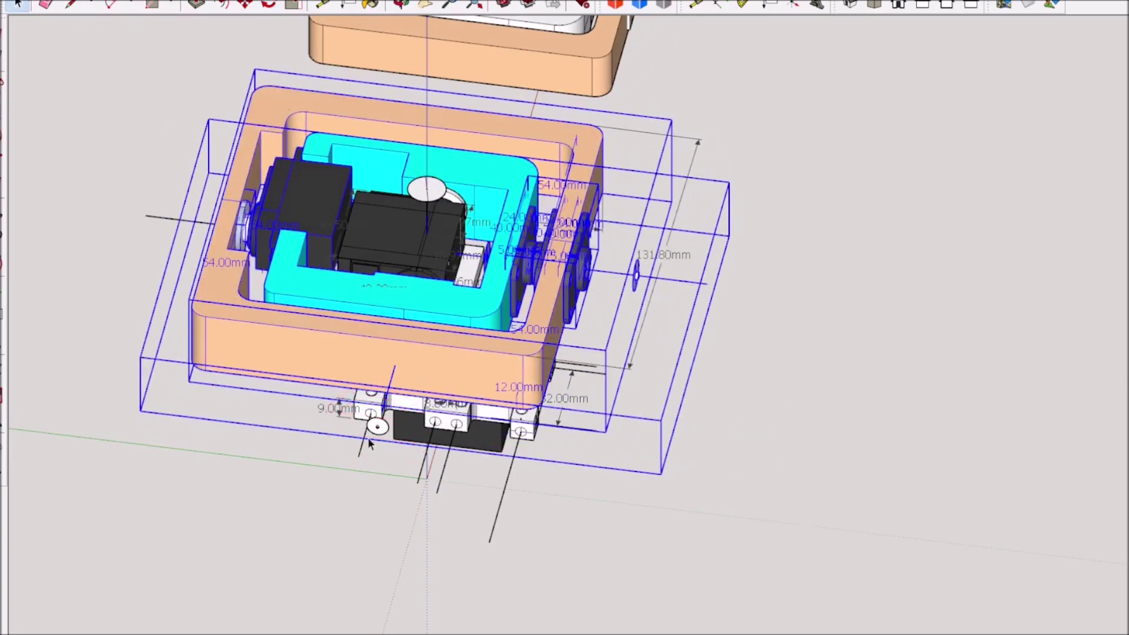
{"action": "scroll", "coordinate": [370, 442], "scroll_direction": "up", "scroll_amount": 10}
{"action": "key", "text": "q"}
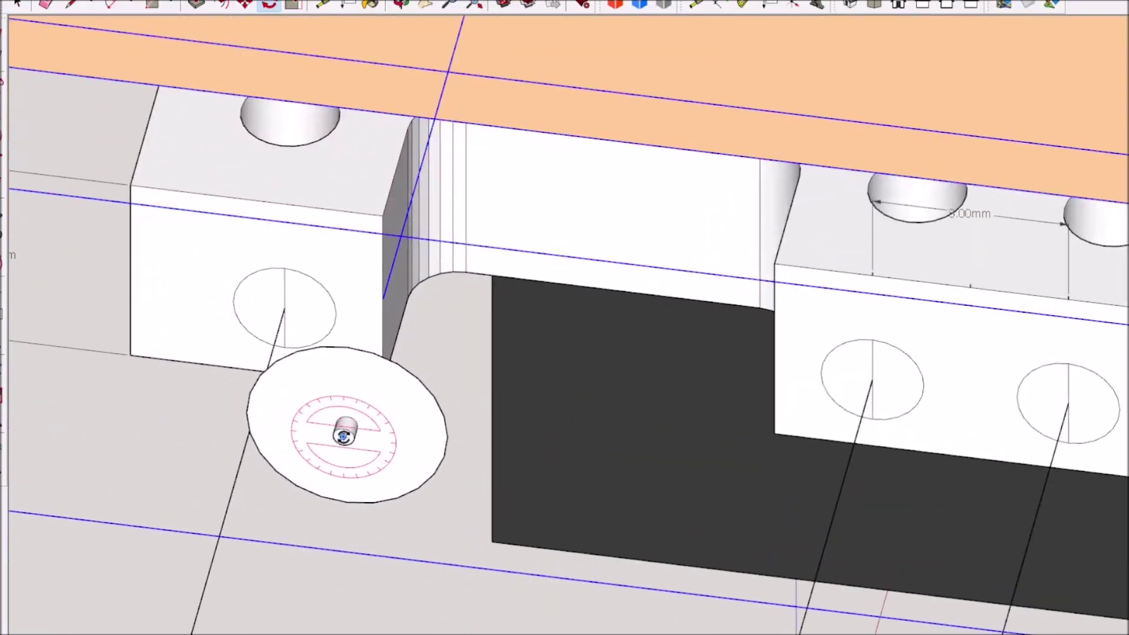
{"action": "scroll", "coordinate": [344, 437], "scroll_direction": "down", "scroll_amount": 12}
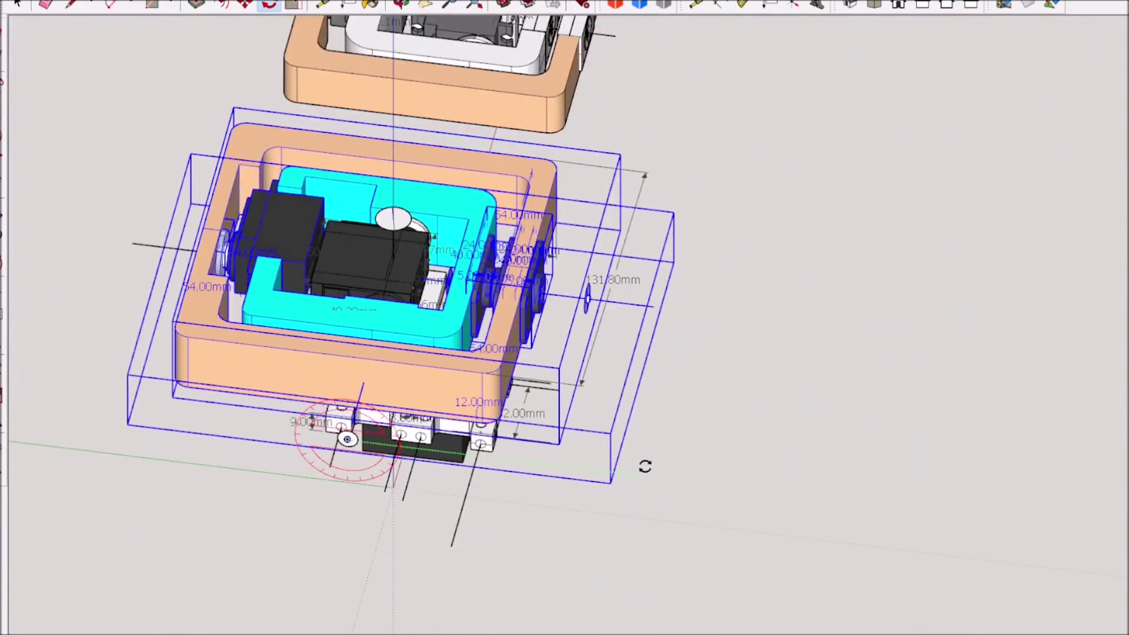
{"action": "middle_click_drag", "start_coordinate": [645, 467], "coordinate": [802, 533], "text": "shift"}
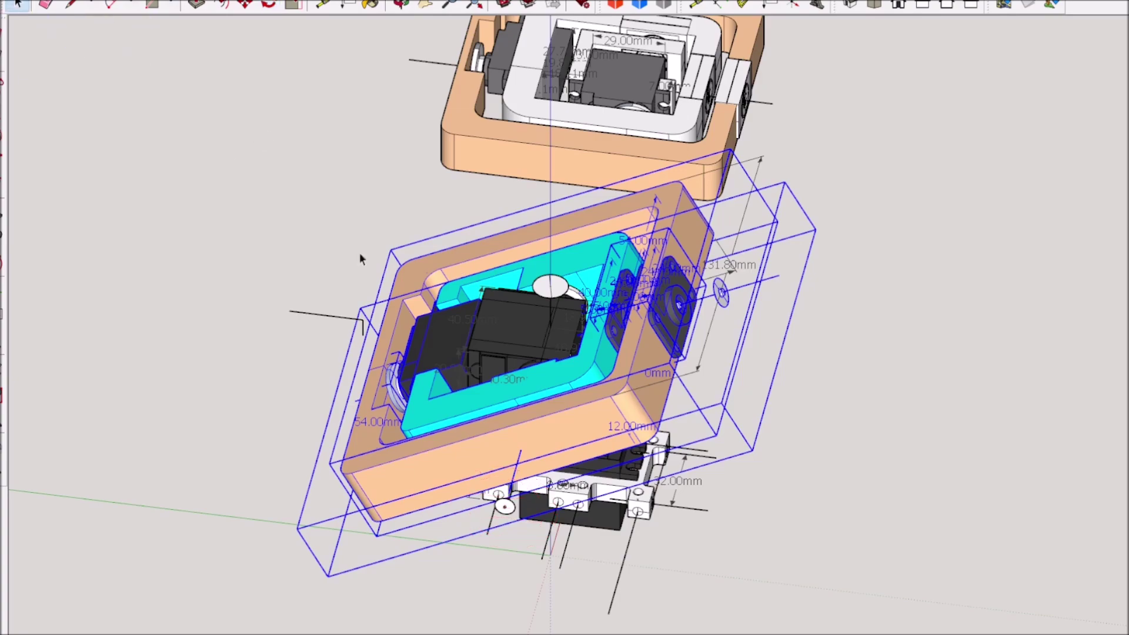
Step: Try to rotate the outer frame about the centre of the disc in front of its bearing plate
{"action": "middle_click_drag", "start_coordinate": [741, 382], "coordinate": [385, 582]}
{"action": "scroll", "coordinate": [628, 423], "scroll_direction": "up", "scroll_amount": 3}
{"action": "scroll", "coordinate": [593, 445], "scroll_direction": "up", "scroll_amount": 5}
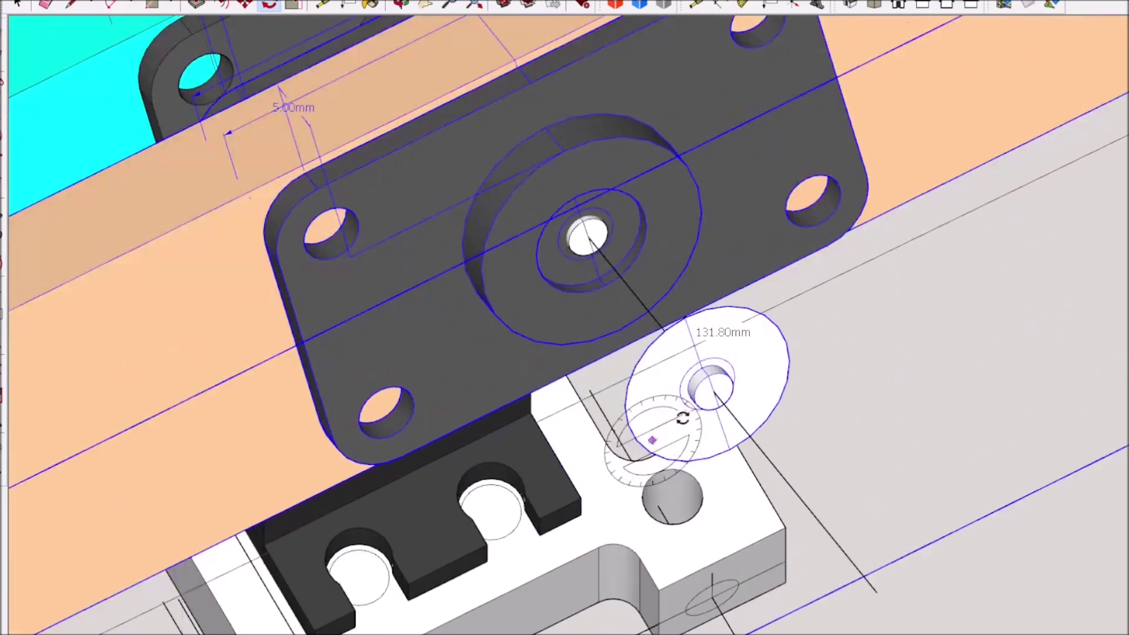
{"action": "scroll", "coordinate": [716, 393], "scroll_direction": "down", "scroll_amount": 8}
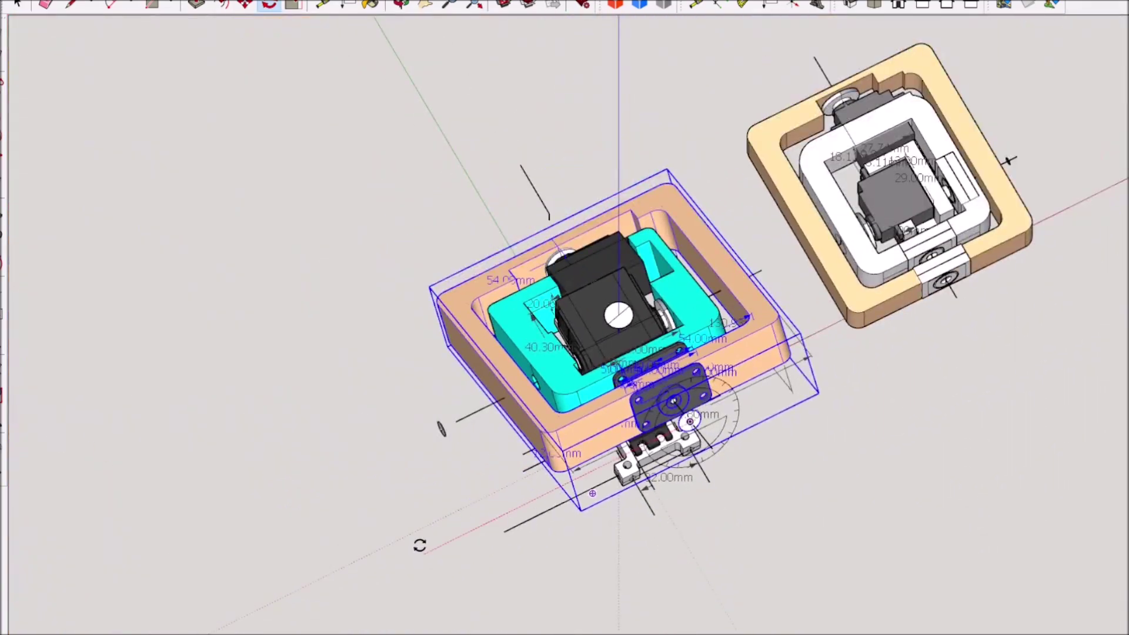
{"action": "middle_click_drag", "start_coordinate": [557, 610], "coordinate": [431, 380]}
{"action": "scroll", "coordinate": [728, 351], "scroll_direction": "up", "scroll_amount": 3}
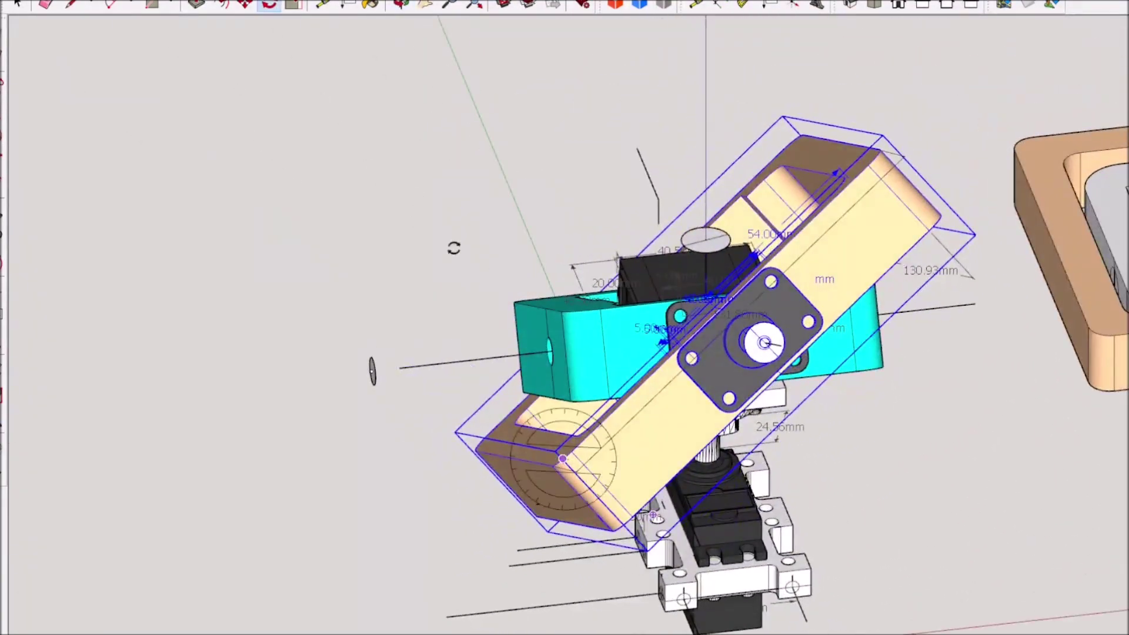
Step: Check the tilted frames for clearance from the other side and undo the test rotations
{"action": "scroll", "coordinate": [488, 414], "scroll_direction": "down", "scroll_amount": 3}
{"action": "middle_click_drag", "start_coordinate": [488, 414], "coordinate": [887, 474]}
{"action": "scroll", "coordinate": [789, 446], "scroll_direction": "up", "scroll_amount": 3}
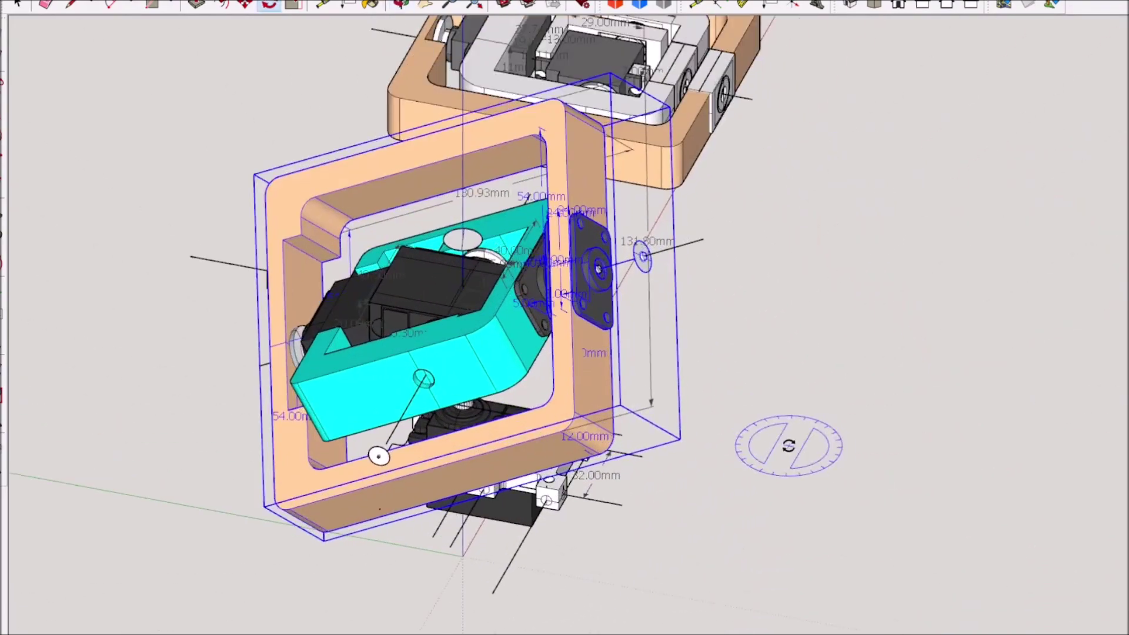
{"action": "mouse_move", "coordinate": [789, 445]}
{"action": "middle_mouse_down"}
{"action": "mouse_move", "coordinate": [659, 459]}
{"action": "mouse_move", "coordinate": [817, 487]}
{"action": "middle_mouse_up"}
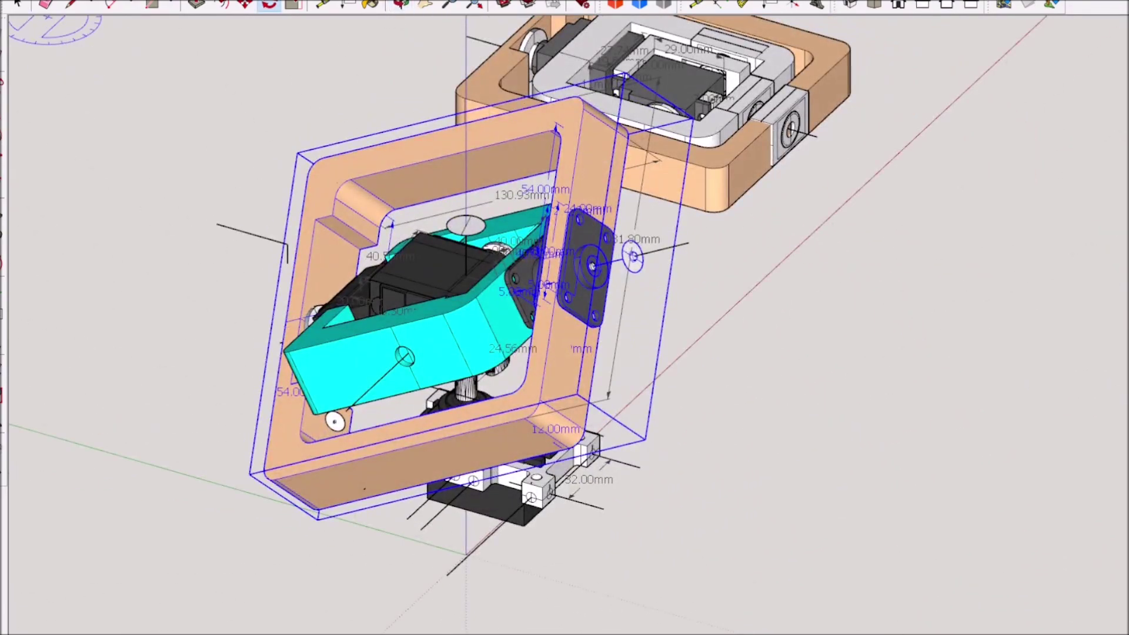
{"action": "key", "text": "ctrl+z"}
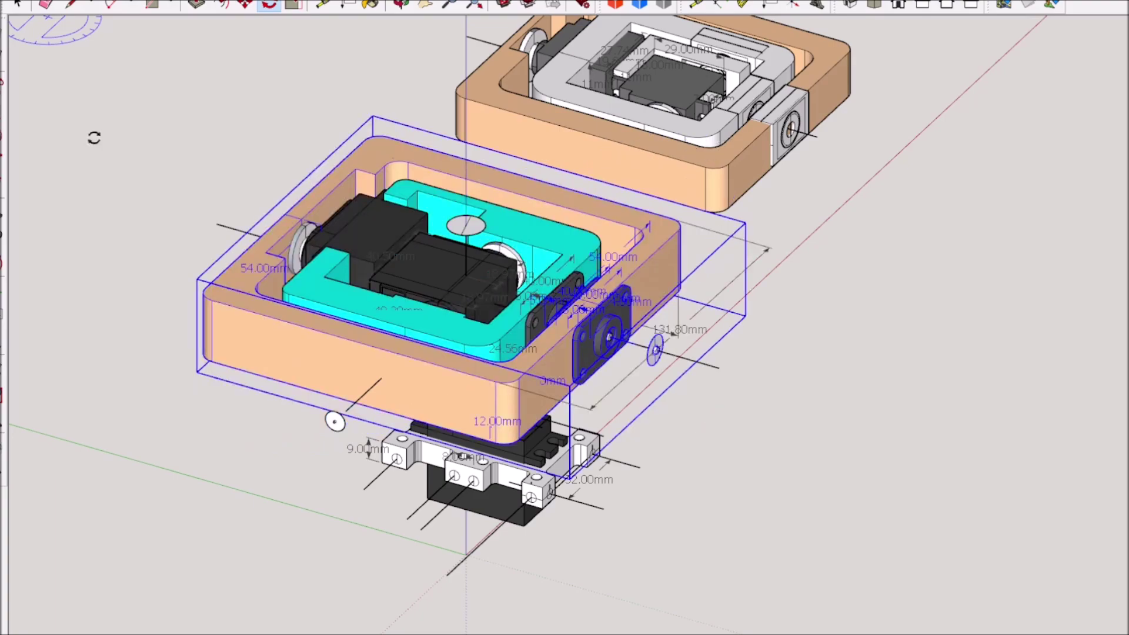
Step: Select the whole upper gimbal and try turning it about the vertical axis at the centre of the white disc
{"action": "mouse_move", "coordinate": [194, 371]}
{"action": "middle_mouse_down"}
{"action": "mouse_move", "coordinate": [505, 385]}
{"action": "mouse_move", "coordinate": [688, 373]}
{"action": "mouse_move", "coordinate": [136, 404]}
{"action": "mouse_move", "coordinate": [706, 395]}
{"action": "mouse_move", "coordinate": [108, 433]}
{"action": "mouse_move", "coordinate": [698, 445]}
{"action": "mouse_move", "coordinate": [383, 398]}
{"action": "mouse_move", "coordinate": [378, 366]}
{"action": "middle_mouse_up"}
{"action": "mouse_move", "coordinate": [478, 352]}
{"action": "middle_mouse_down"}
{"action": "mouse_move", "coordinate": [587, 413]}
{"action": "mouse_move", "coordinate": [579, 168]}
{"action": "mouse_move", "coordinate": [600, 183]}
{"action": "middle_mouse_up"}
{"action": "left_click", "coordinate": [18, 4]}
{"action": "left_click_drag", "start_coordinate": [283, 159], "coordinate": [712, 351]}
{"action": "key", "text": "t"}
{"action": "key", "text": "q"}
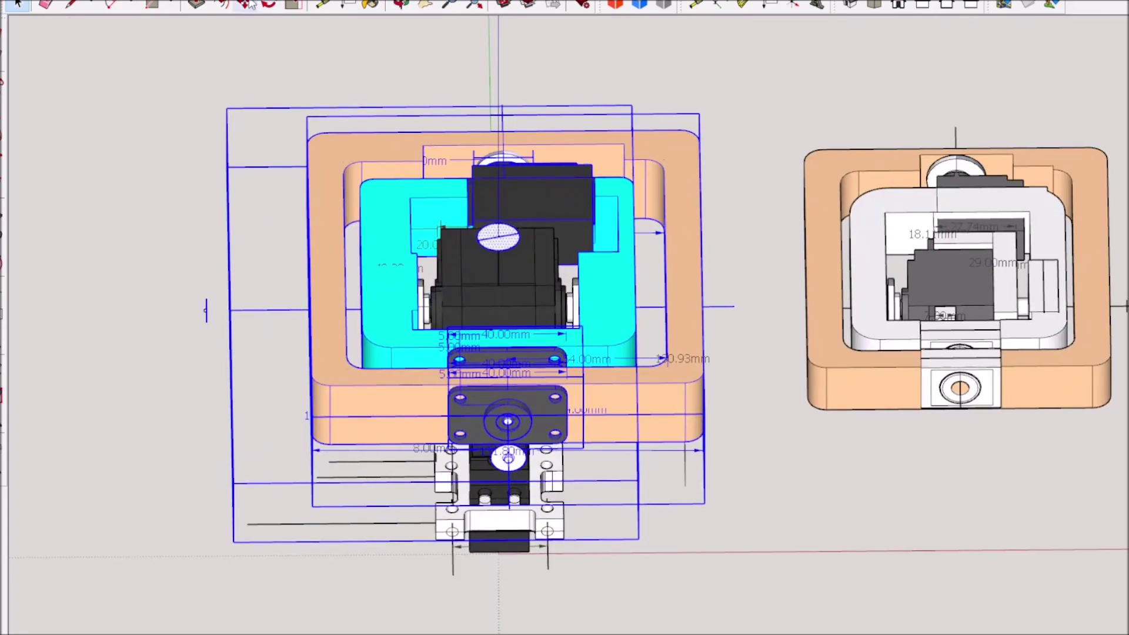
{"action": "scroll", "coordinate": [133, 257], "scroll_direction": "down", "scroll_amount": 3}
{"action": "left_click", "coordinate": [120, 248]}
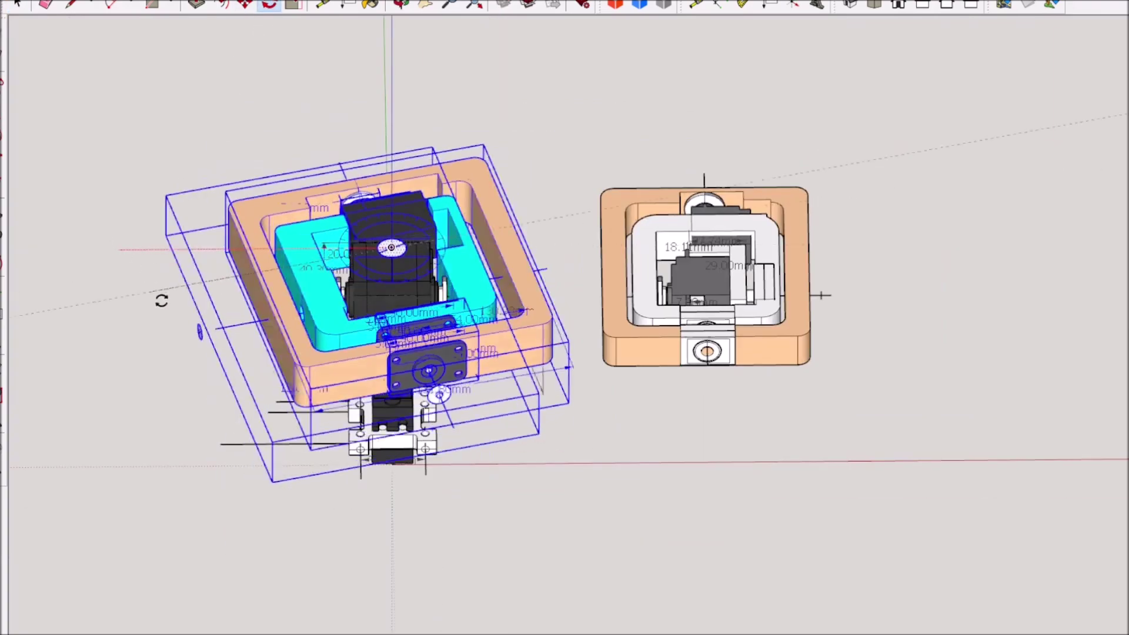
{"action": "left_click_drag", "start_coordinate": [203, 322], "coordinate": [122, 186]}
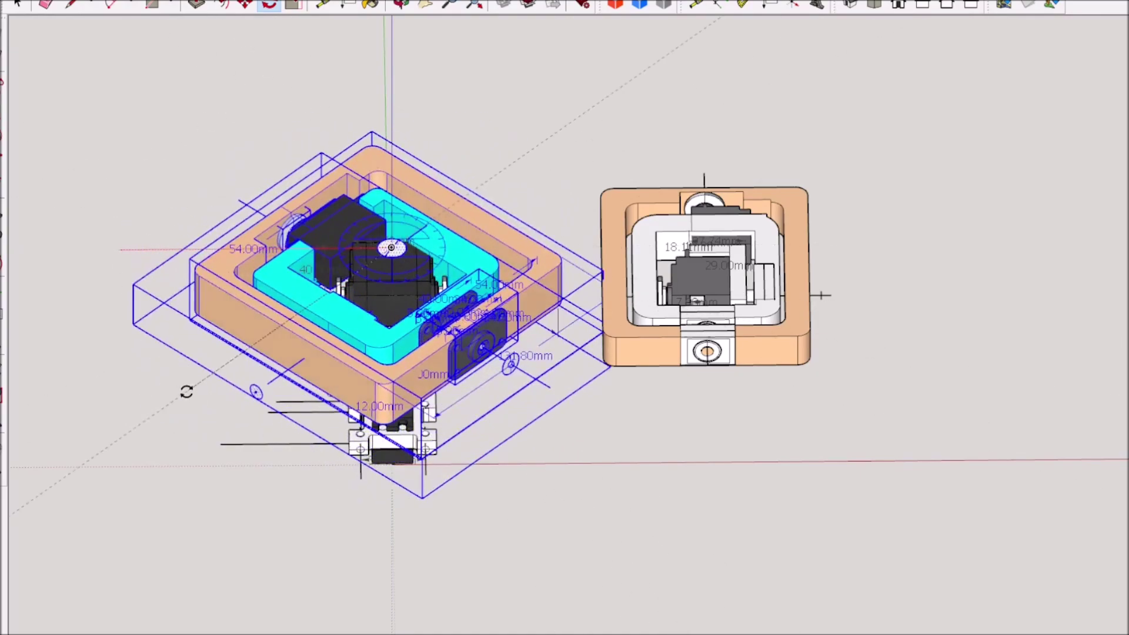
{"action": "key", "text": "Escape"}
Step: Reselect the upper gimbal without the base servo and try swinging it both ways about the vertical axis
{"action": "left_click", "coordinate": [17, 4]}
{"action": "left_click", "coordinate": [366, 278]}
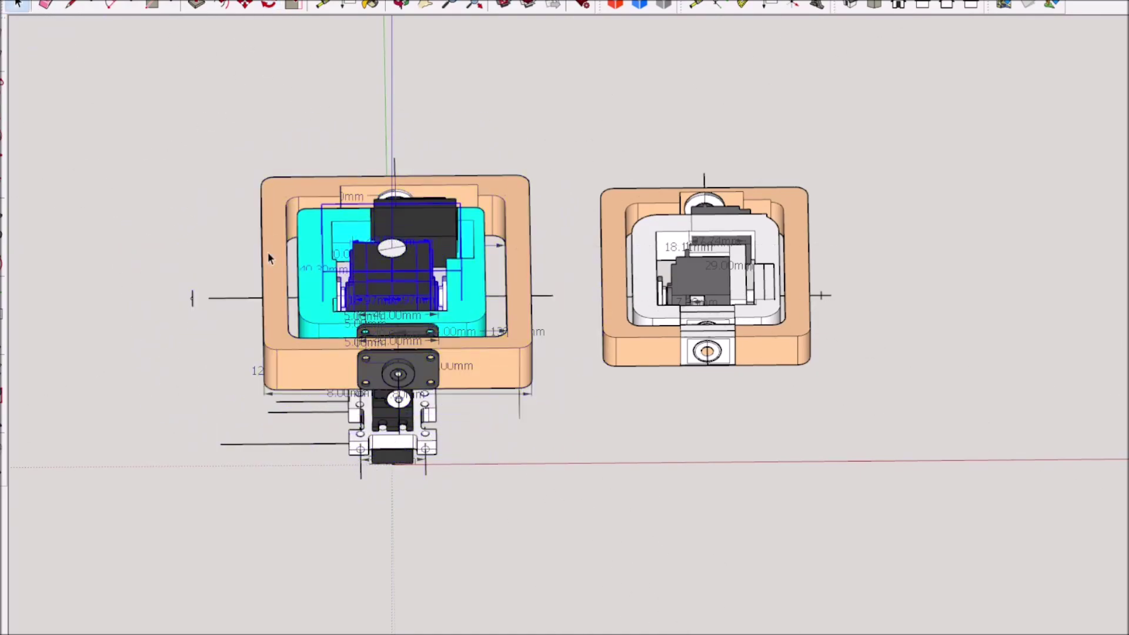
{"action": "left_click_drag", "start_coordinate": [159, 83], "coordinate": [575, 447]}
{"action": "middle_click_drag", "start_coordinate": [575, 447], "coordinate": [525, 161]}
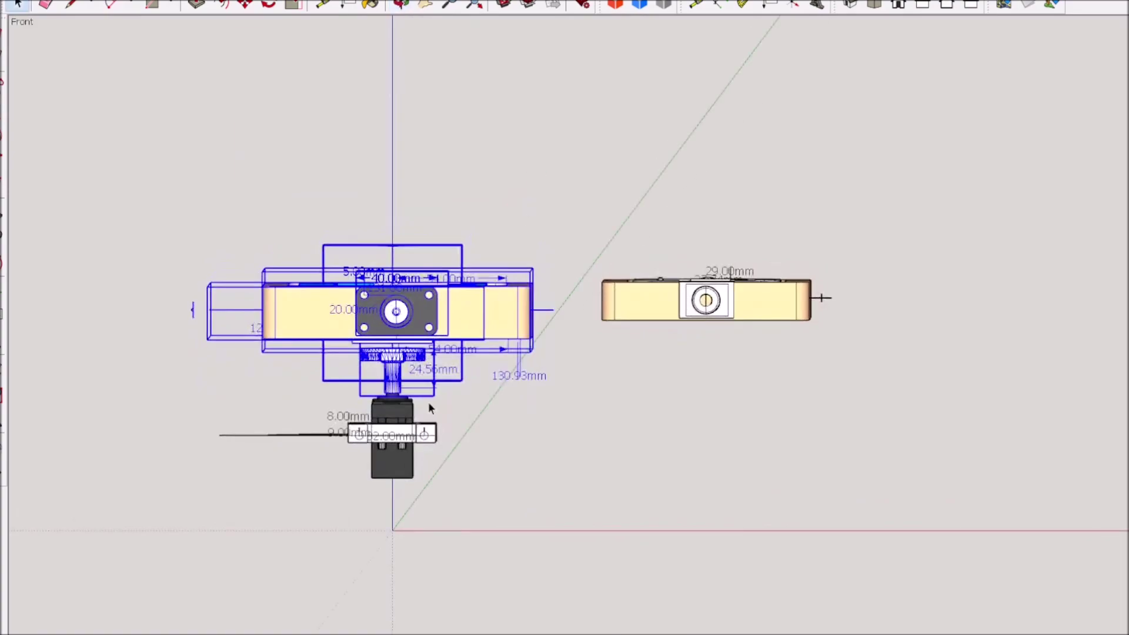
{"action": "middle_click_drag", "start_coordinate": [468, 372], "coordinate": [480, 621]}
{"action": "scroll", "coordinate": [419, 273], "scroll_direction": "up", "scroll_amount": 2}
{"action": "left_click", "coordinate": [269, 4]}
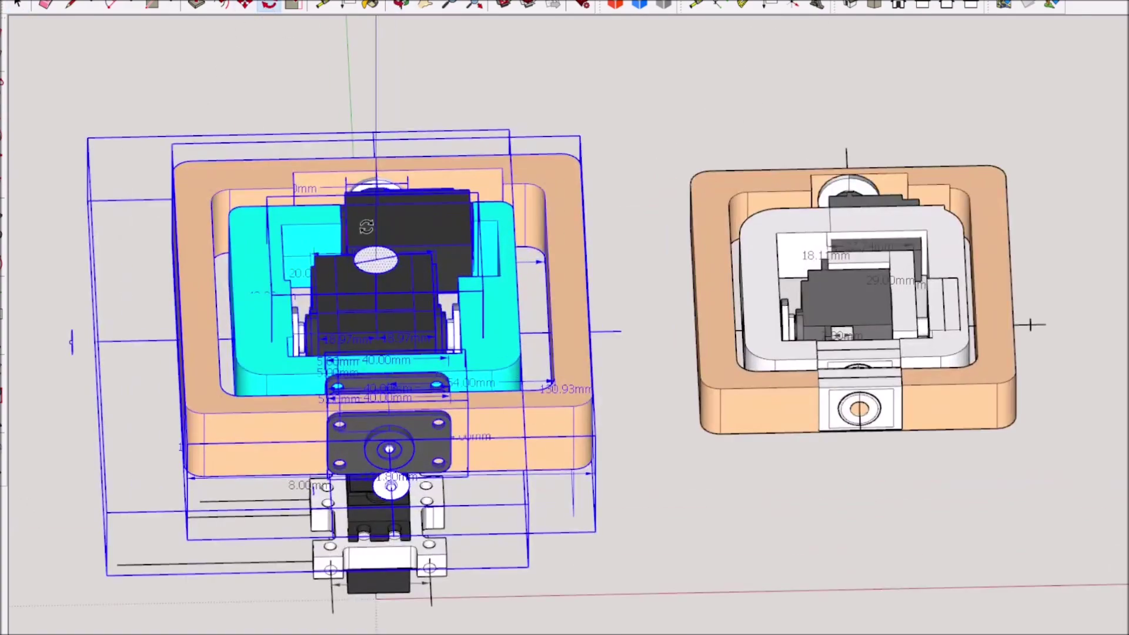
{"action": "scroll", "coordinate": [372, 285], "scroll_direction": "down", "scroll_amount": 3}
{"action": "left_click_drag", "start_coordinate": [372, 285], "coordinate": [104, 305]}
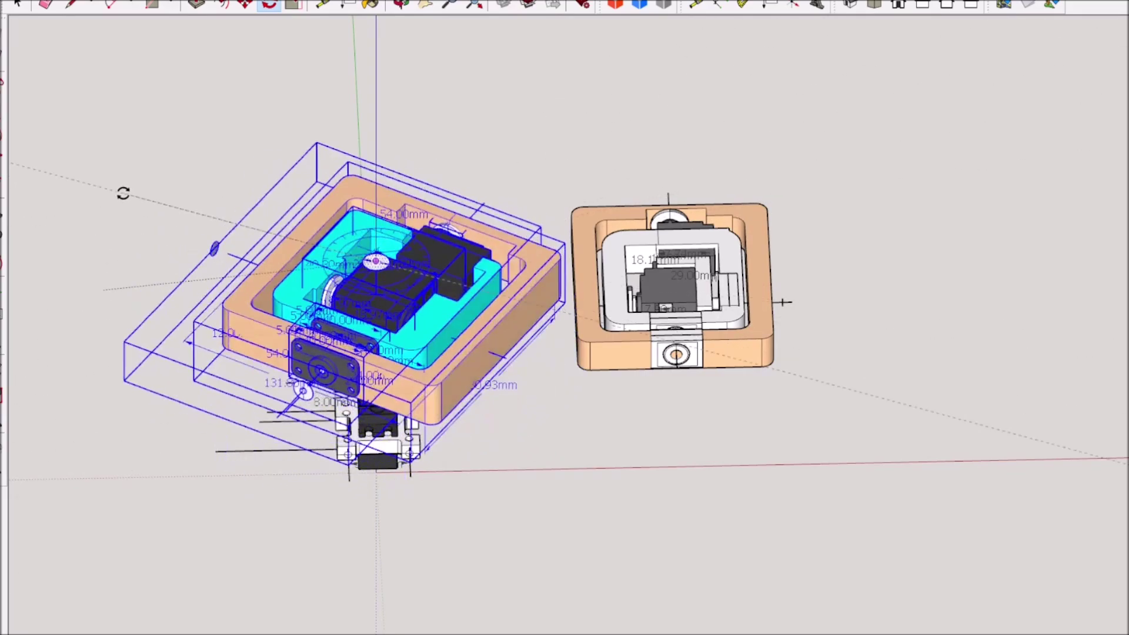
{"action": "key", "text": "Escape"}
Step: Try tilting the cyan frame while the outer frame stays level, and undo the test rotations
{"action": "middle_click_drag", "start_coordinate": [224, 352], "coordinate": [529, 194]}
{"action": "scroll", "coordinate": [435, 353], "scroll_direction": "up", "scroll_amount": 3}
{"action": "scroll", "coordinate": [459, 352], "scroll_direction": "down", "scroll_amount": 1}
{"action": "left_click_drag", "start_coordinate": [473, 356], "coordinate": [230, 391]}
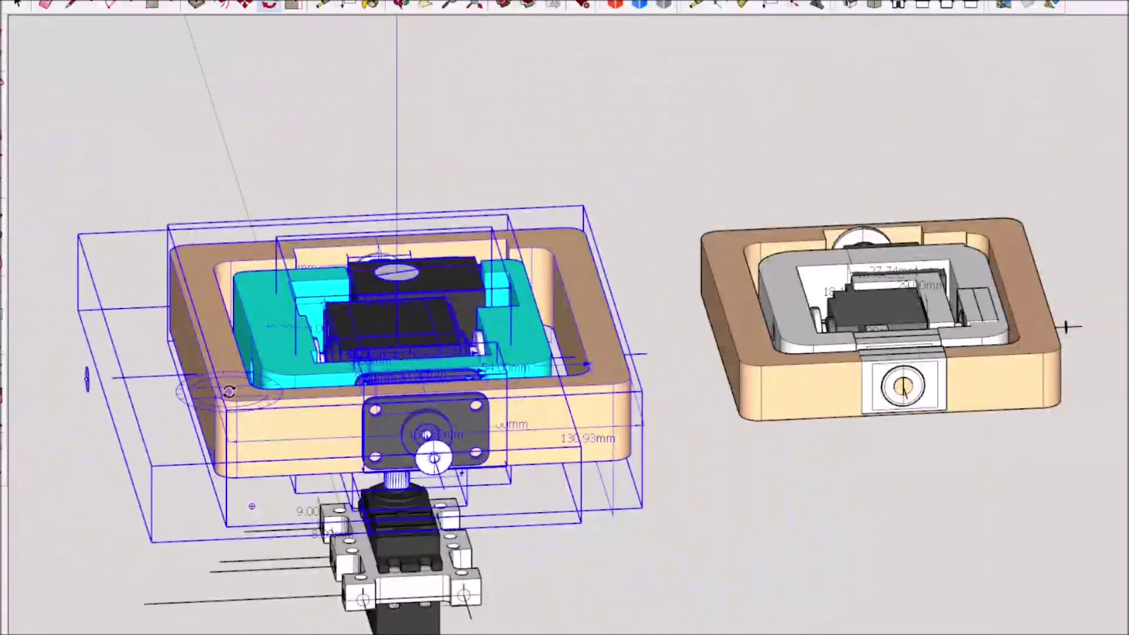
{"action": "scroll", "coordinate": [229, 391], "scroll_direction": "down", "scroll_amount": 2}
{"action": "left_click", "coordinate": [17, 5]}
{"action": "left_click", "coordinate": [641, 426]}
{"action": "middle_click_drag", "start_coordinate": [640, 426], "coordinate": [645, 520]}
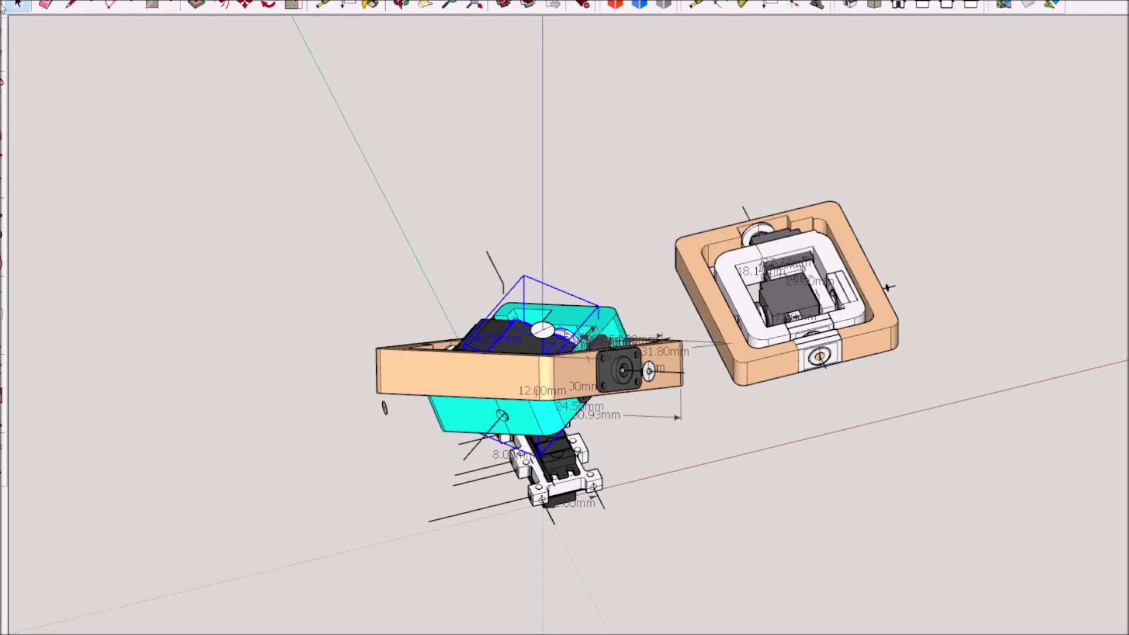
{"action": "key", "text": "ctrl+z"}
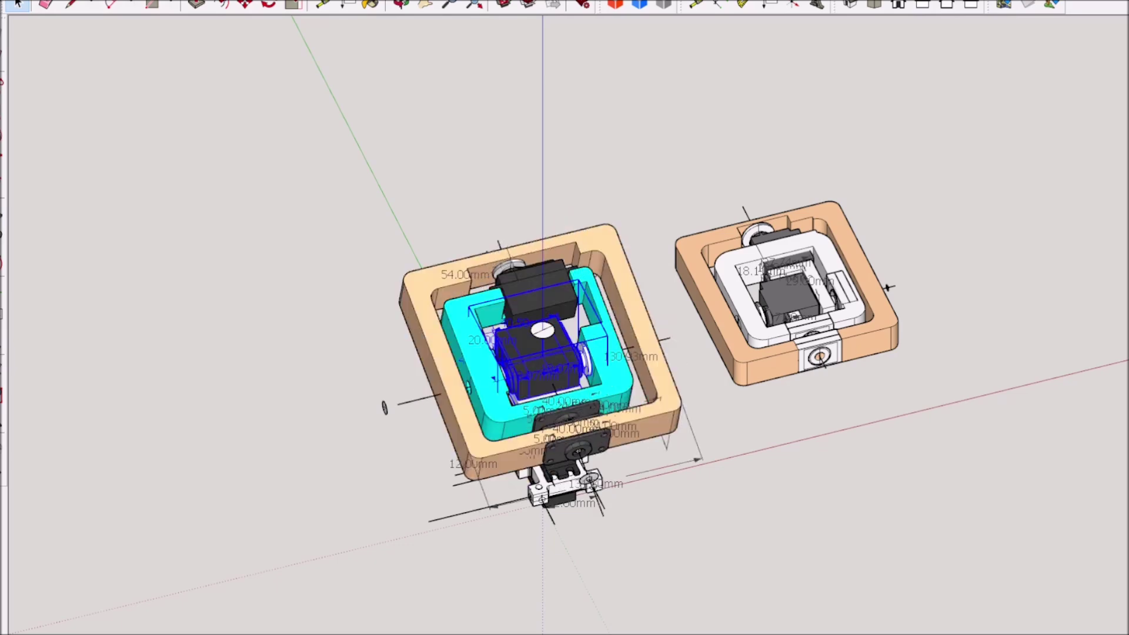
Step: Rotate the outer frame about the centre of its bearing disc to test its tilt around the cyan frame
{"action": "middle_click_drag", "start_coordinate": [230, 324], "coordinate": [459, 216]}
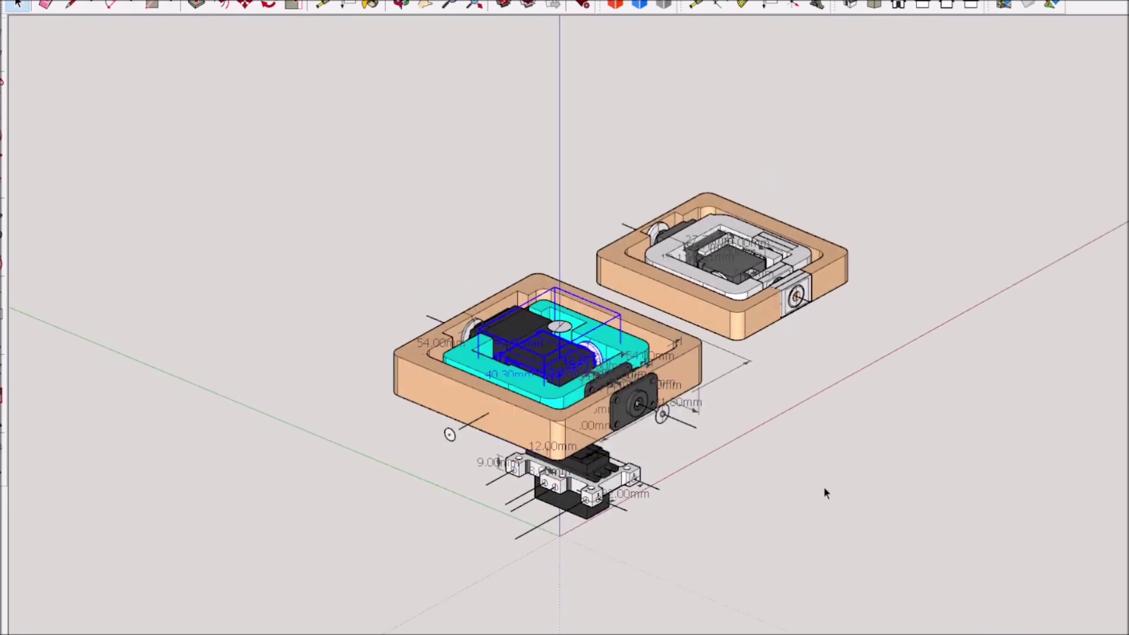
{"action": "middle_click_drag", "start_coordinate": [823, 486], "coordinate": [635, 549]}
{"action": "scroll", "coordinate": [617, 535], "scroll_direction": "up", "scroll_amount": 3}
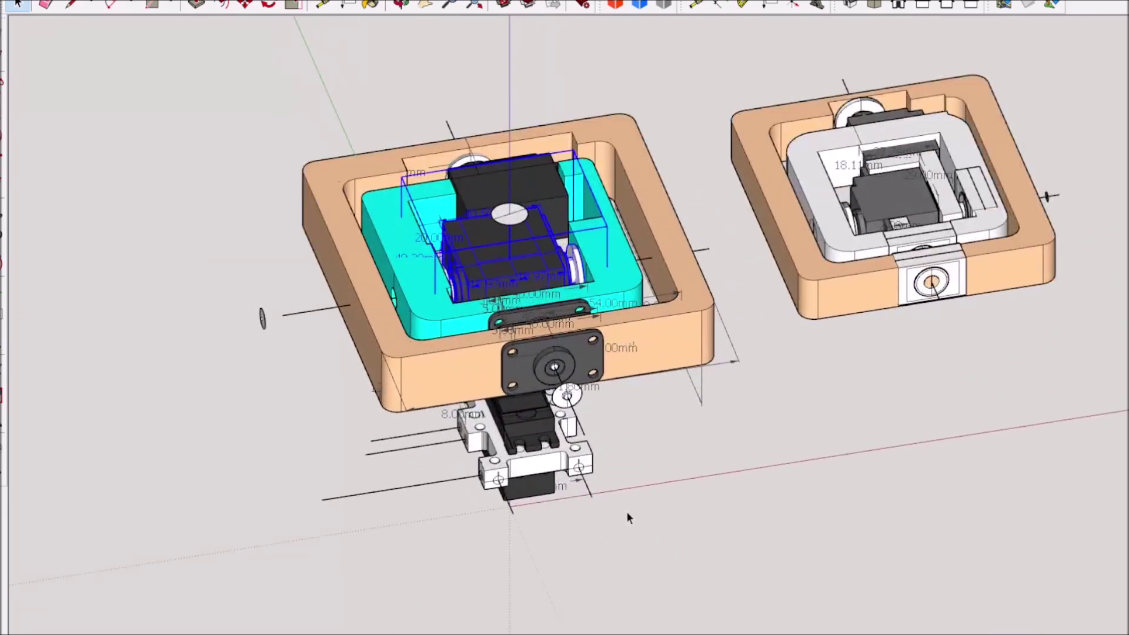
{"action": "scroll", "coordinate": [623, 500], "scroll_direction": "down", "scroll_amount": 3}
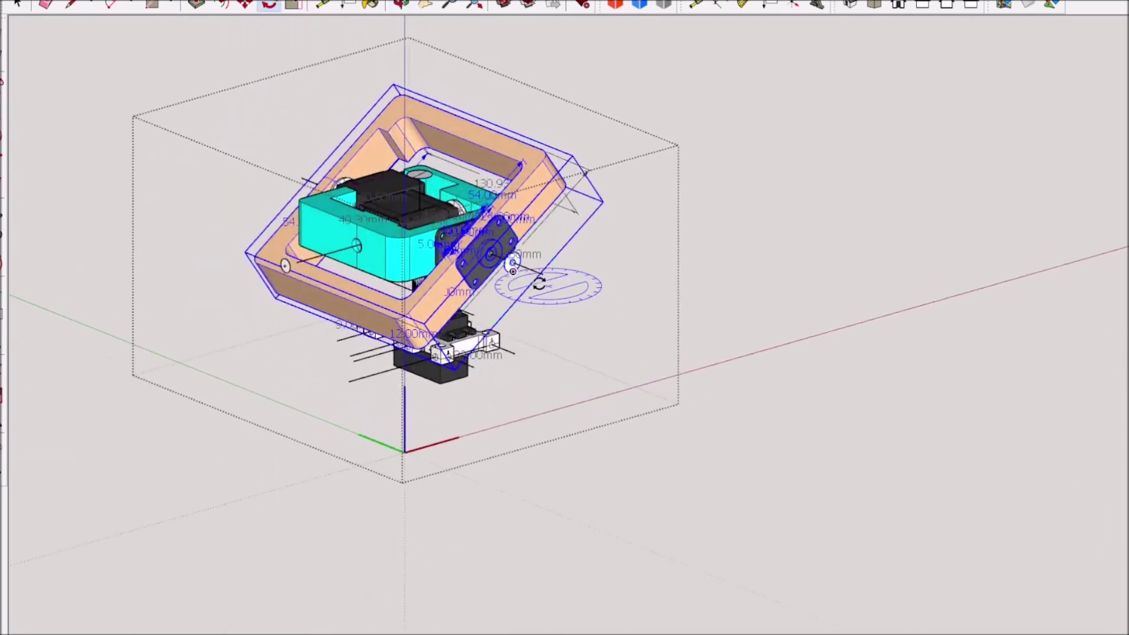
{"action": "scroll", "coordinate": [554, 271], "scroll_direction": "up", "scroll_amount": 3}
{"action": "middle_click_drag", "start_coordinate": [554, 270], "coordinate": [337, 242]}
{"action": "scroll", "coordinate": [316, 229], "scroll_direction": "up", "scroll_amount": 2}
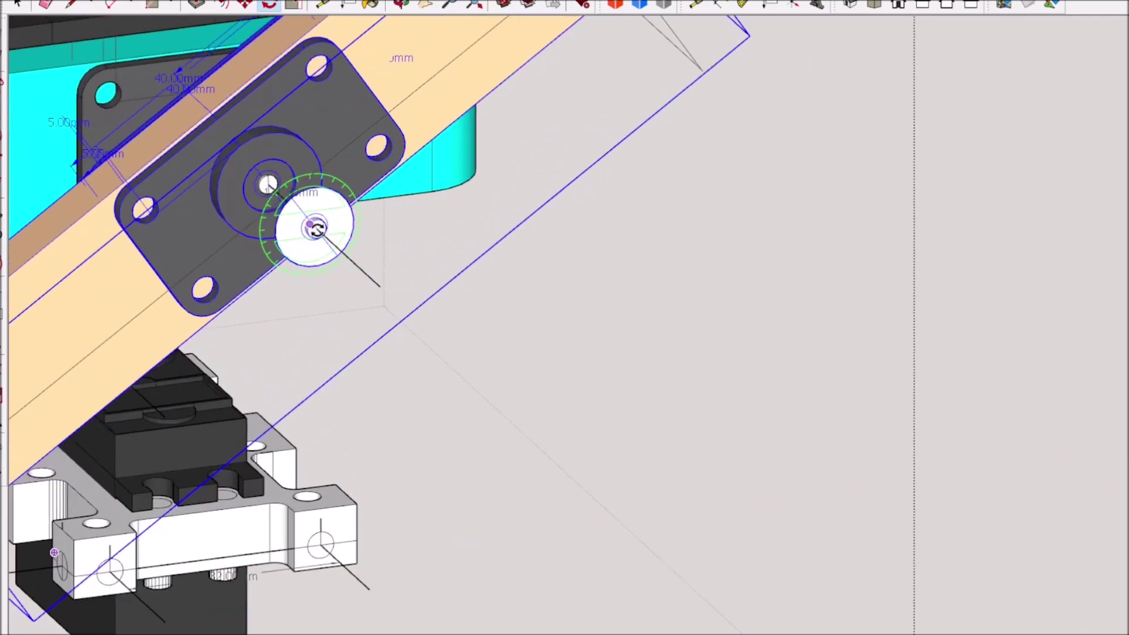
{"action": "scroll", "coordinate": [316, 229], "scroll_direction": "down", "scroll_amount": 7}
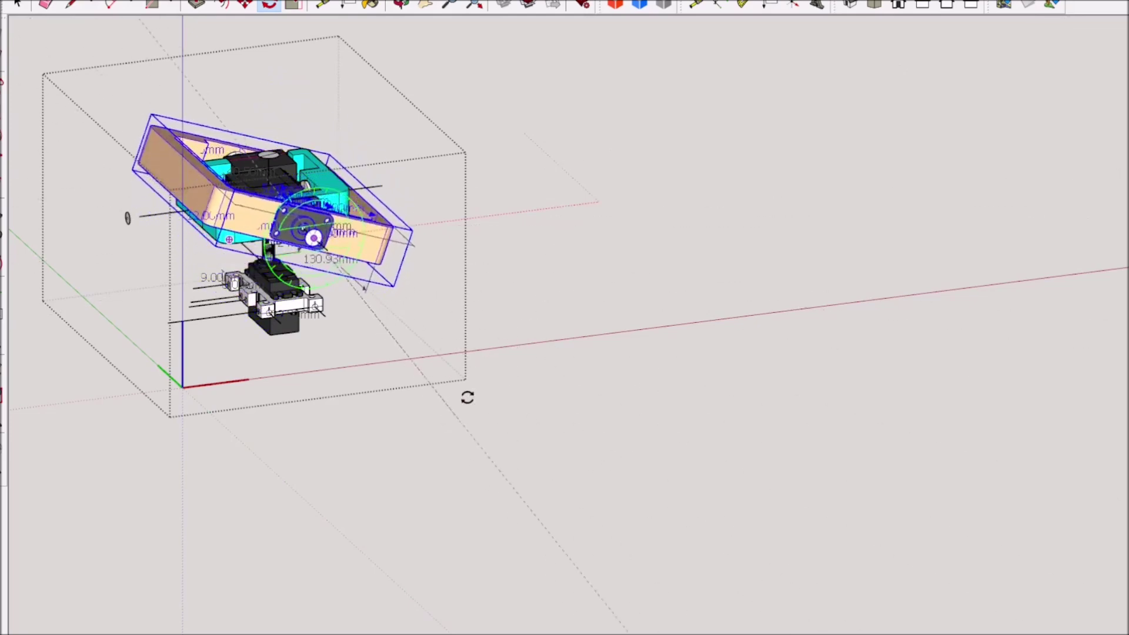
{"action": "left_click", "coordinate": [495, 207]}
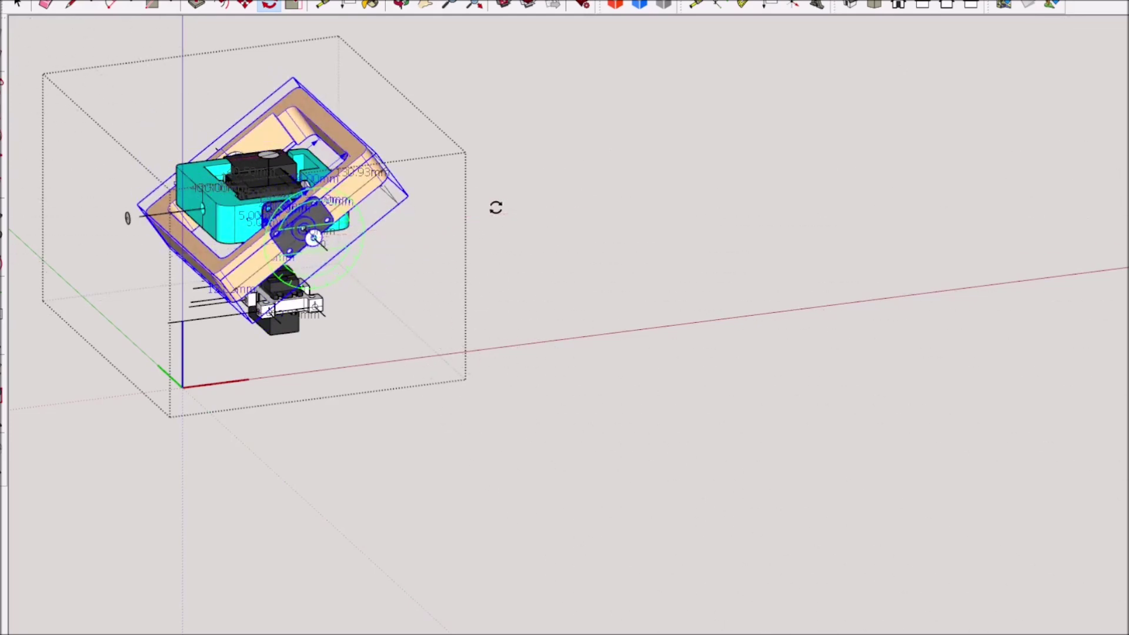
Step: Reselect the nested frames and servos and try turning the tilted gimbal about the vertical axis at the white disc
{"action": "middle_click_drag", "start_coordinate": [312, 353], "coordinate": [538, 333]}
{"action": "scroll", "coordinate": [541, 333], "scroll_direction": "up", "scroll_amount": 3}
{"action": "left_click", "coordinate": [24, 6]}
{"action": "scroll", "coordinate": [258, 254], "scroll_direction": "up", "scroll_amount": 3}
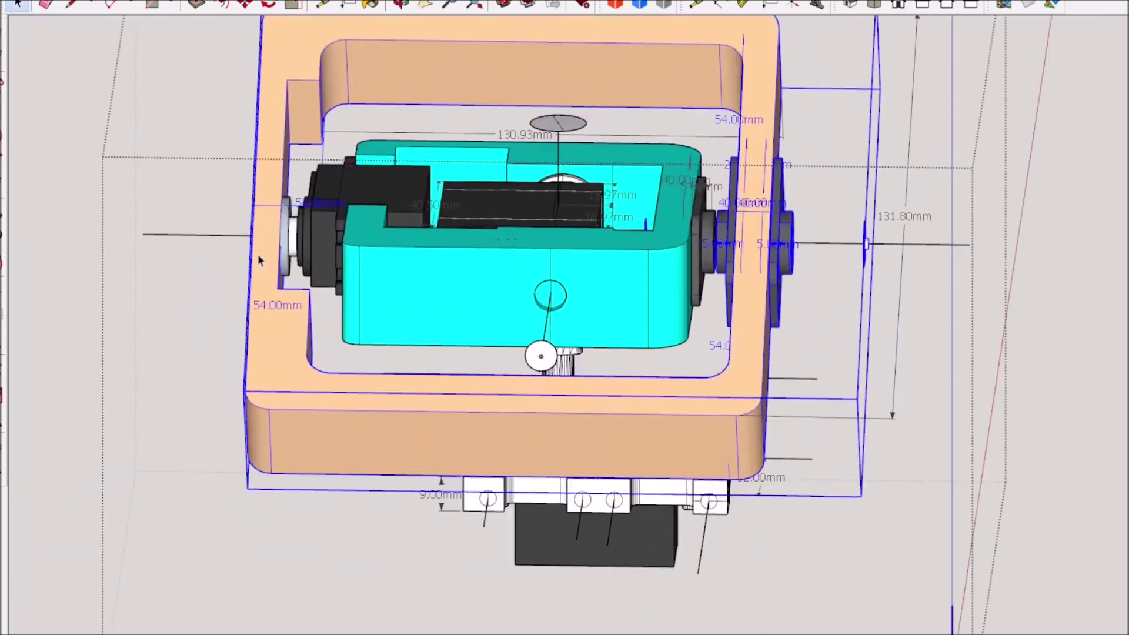
{"action": "left_click", "coordinate": [287, 231]}
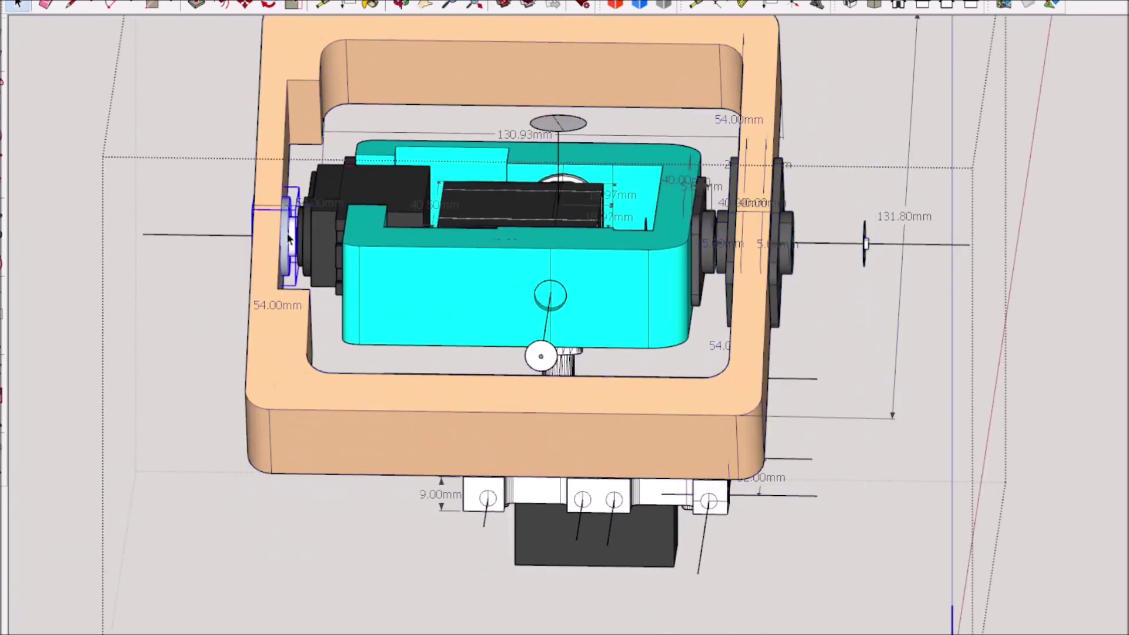
{"action": "left_click", "coordinate": [365, 255], "text": "shift"}
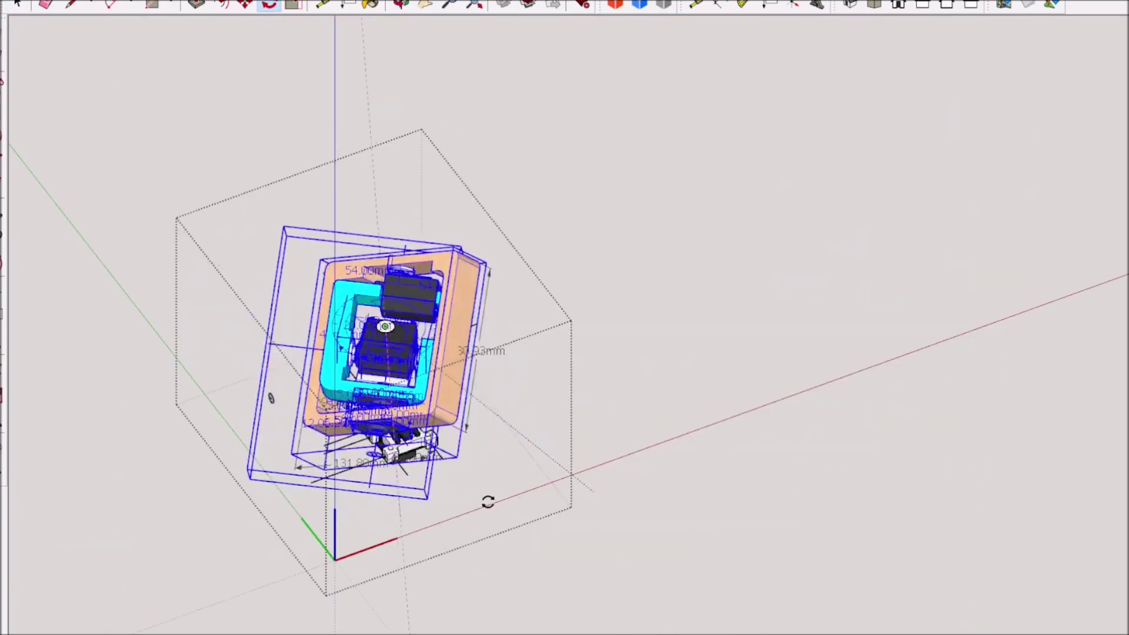
{"action": "middle_click_drag", "start_coordinate": [488, 501], "coordinate": [630, 396]}
{"action": "scroll", "coordinate": [616, 394], "scroll_direction": "up", "scroll_amount": 3}
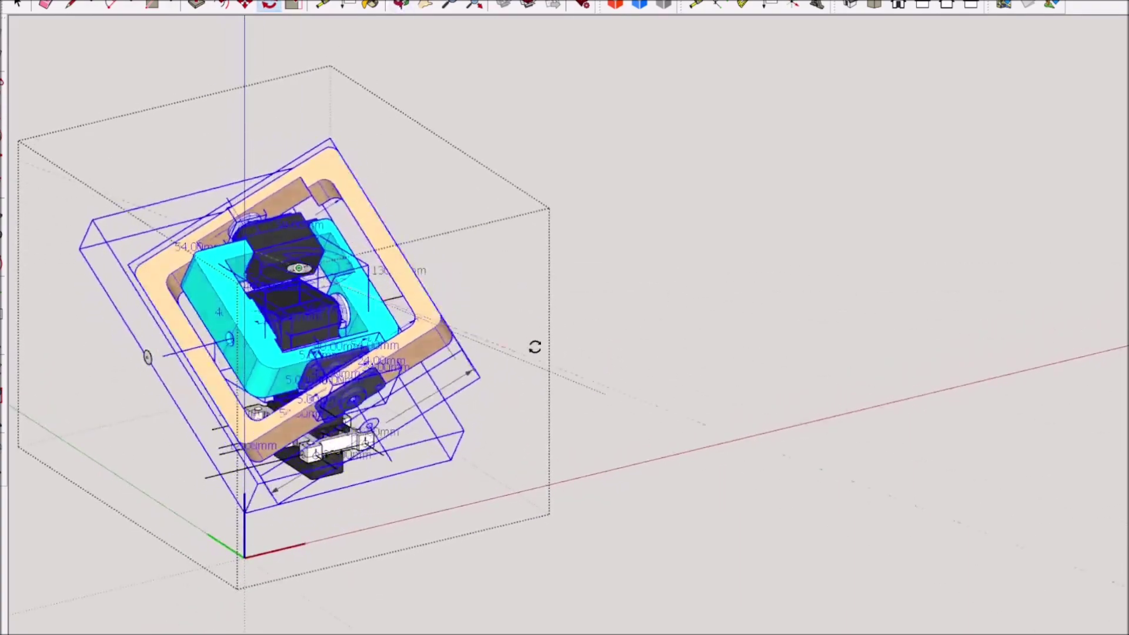
{"action": "middle_click_drag", "start_coordinate": [534, 347], "coordinate": [637, 312]}
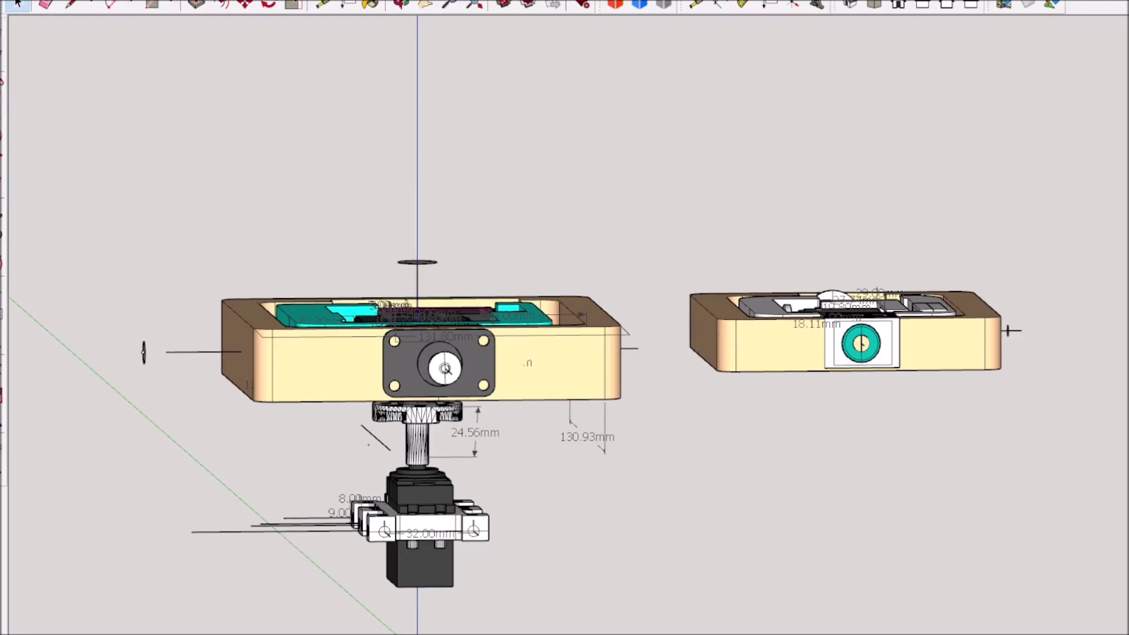
Step: Compare the large gimbal with the smaller gimbal beside it, looking at the servo layout inside both nested frames
{"action": "scroll", "coordinate": [401, 324], "scroll_direction": "down", "scroll_amount": 3}
{"action": "middle_click_drag", "start_coordinate": [401, 324], "coordinate": [524, 457]}
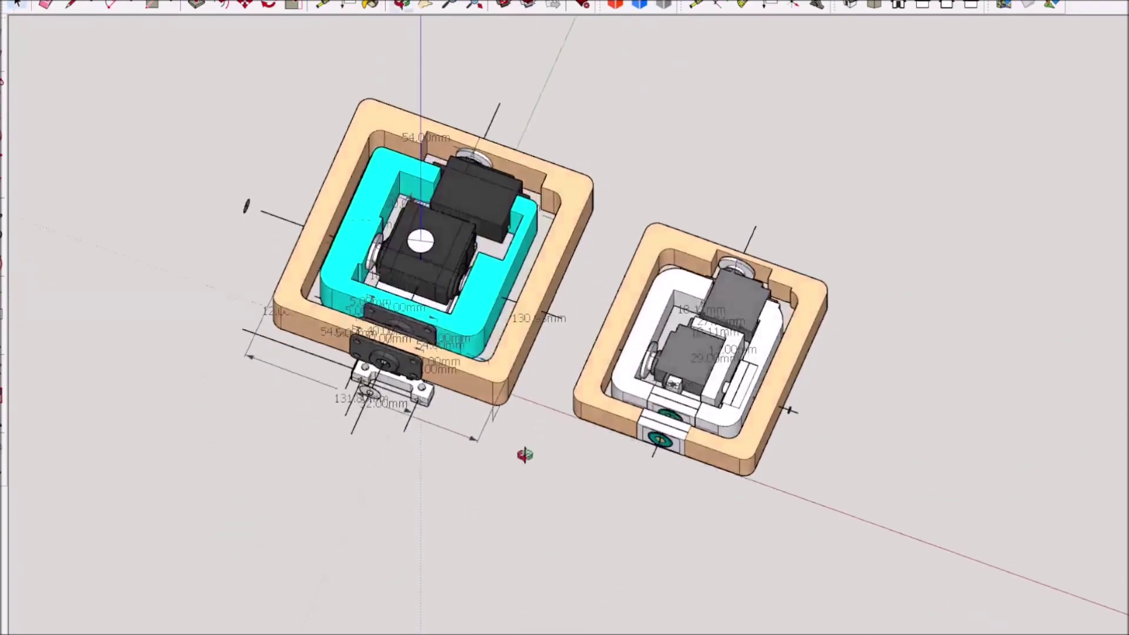
{"action": "scroll", "coordinate": [412, 186], "scroll_direction": "up", "scroll_amount": 8}
{"action": "scroll", "coordinate": [414, 216], "scroll_direction": "down", "scroll_amount": 2}
{"action": "middle_click_drag", "start_coordinate": [461, 287], "coordinate": [556, 145]}
{"action": "scroll", "coordinate": [552, 280], "scroll_direction": "down", "scroll_amount": 3}
{"action": "middle_click_drag", "start_coordinate": [551, 280], "coordinate": [481, 269]}
Step: Open the large gimbal's central servo component down to the servo body and examine the shafts on both sides
{"action": "left_click", "coordinate": [483, 269]}
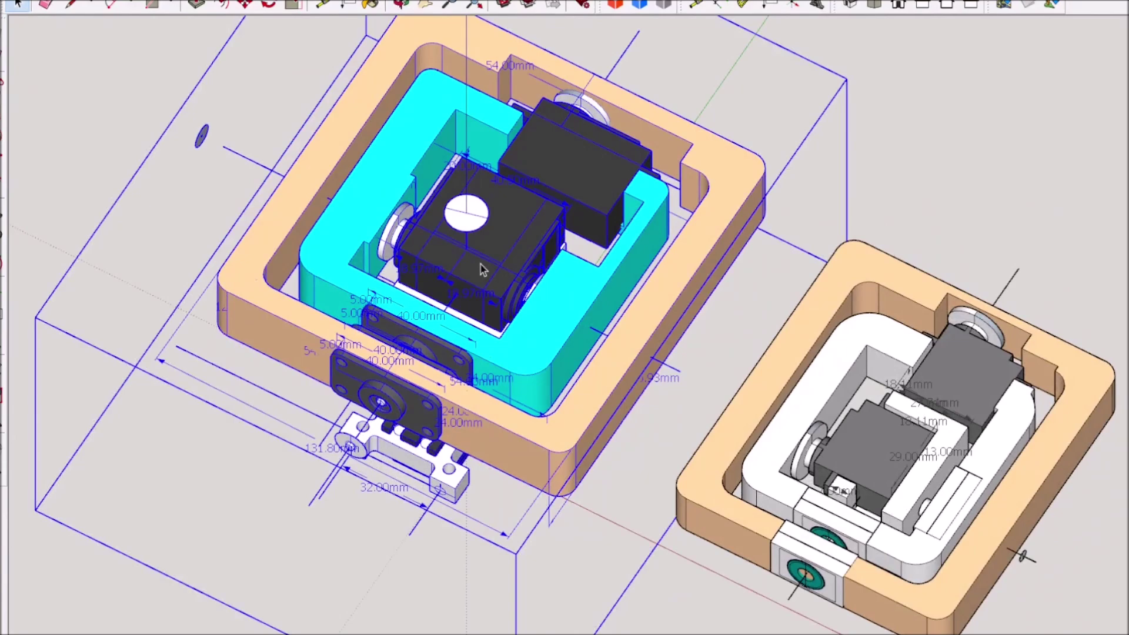
{"action": "double_click", "coordinate": [481, 265]}
{"action": "double_click", "coordinate": [481, 264]}
{"action": "middle_click_drag", "start_coordinate": [463, 299], "coordinate": [595, 259]}
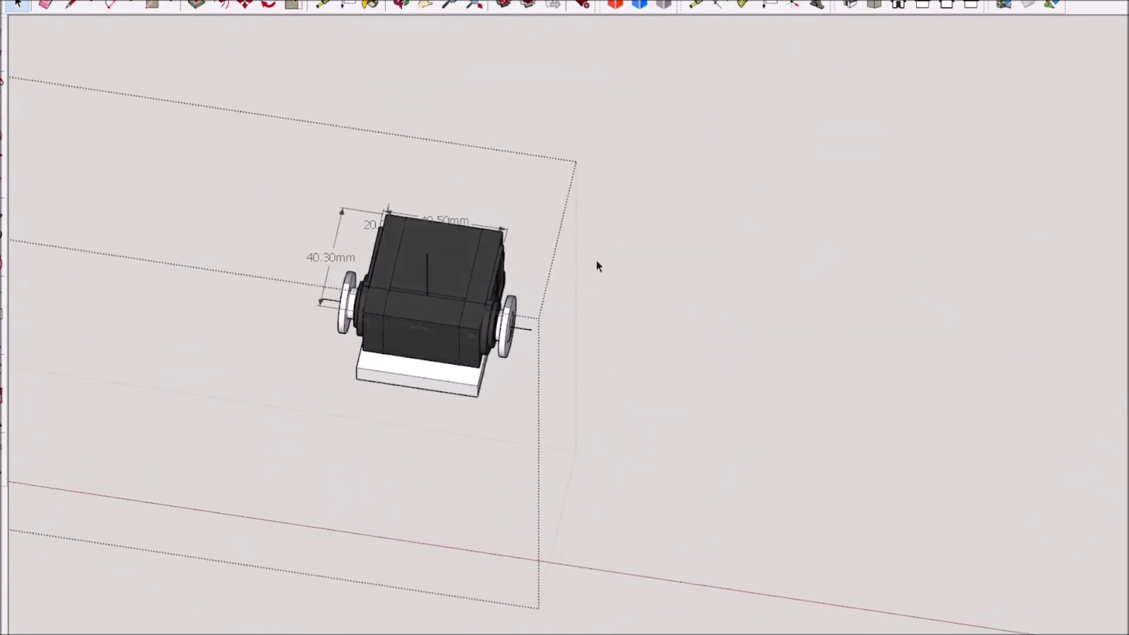
{"action": "scroll", "coordinate": [433, 290], "scroll_direction": "up", "scroll_amount": 3}
{"action": "left_click", "coordinate": [432, 290]}
{"action": "double_click", "coordinate": [433, 290]}
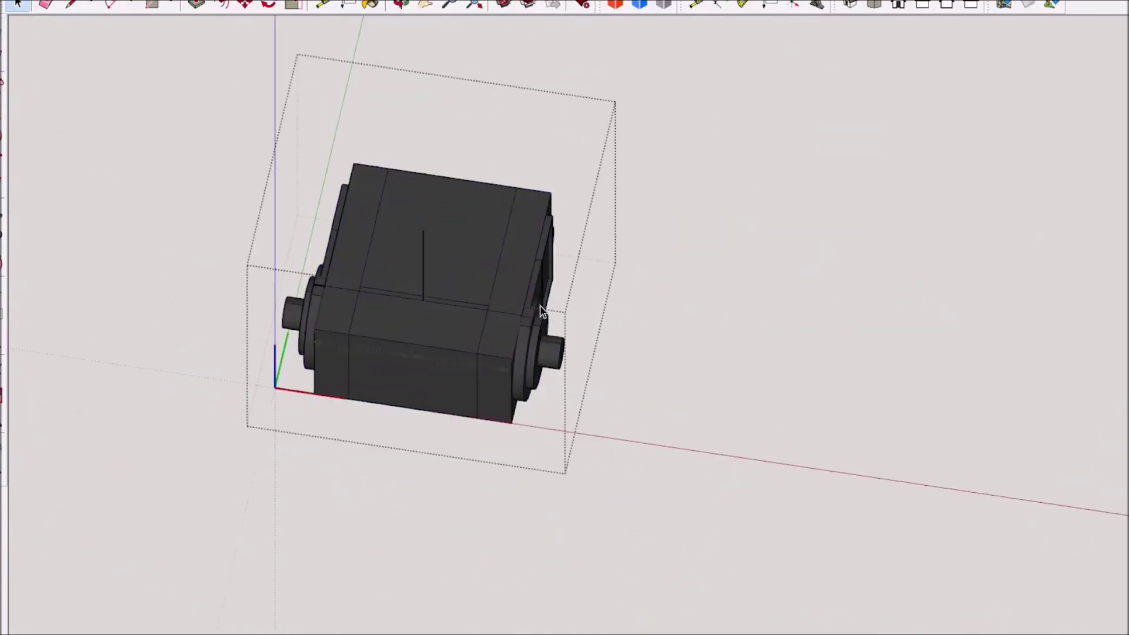
{"action": "middle_click_drag", "start_coordinate": [540, 306], "coordinate": [327, 247]}
{"action": "middle_click_drag", "start_coordinate": [433, 353], "coordinate": [793, 406]}
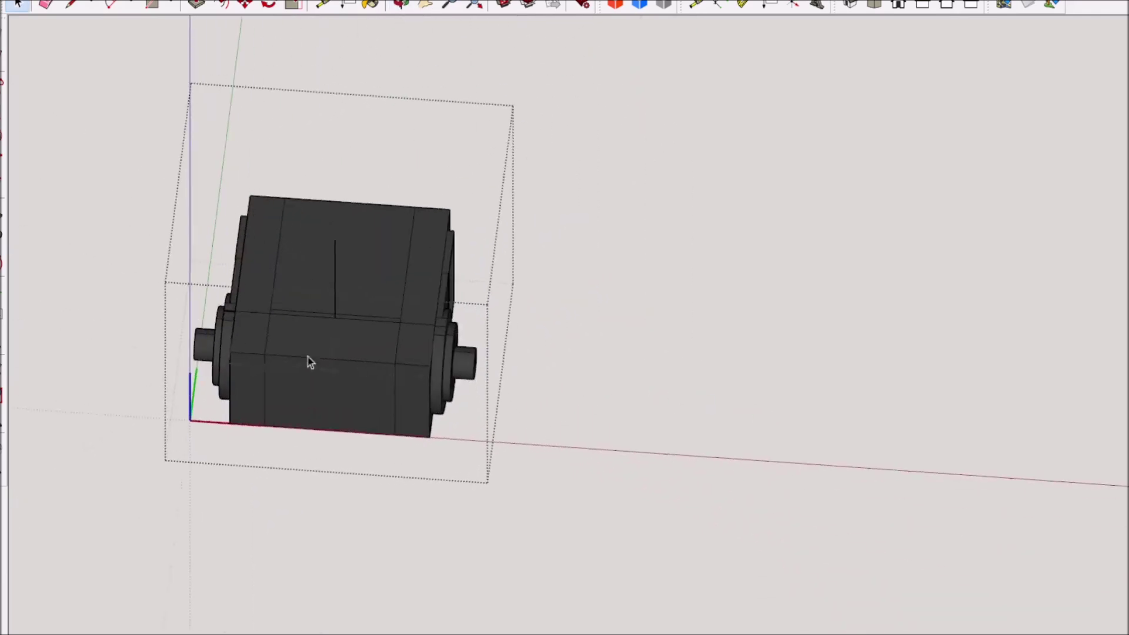
{"action": "scroll", "coordinate": [307, 356], "scroll_direction": "down", "scroll_amount": 2}
{"action": "left_click", "coordinate": [555, 333]}
{"action": "middle_click_drag", "start_coordinate": [556, 333], "coordinate": [376, 294]}
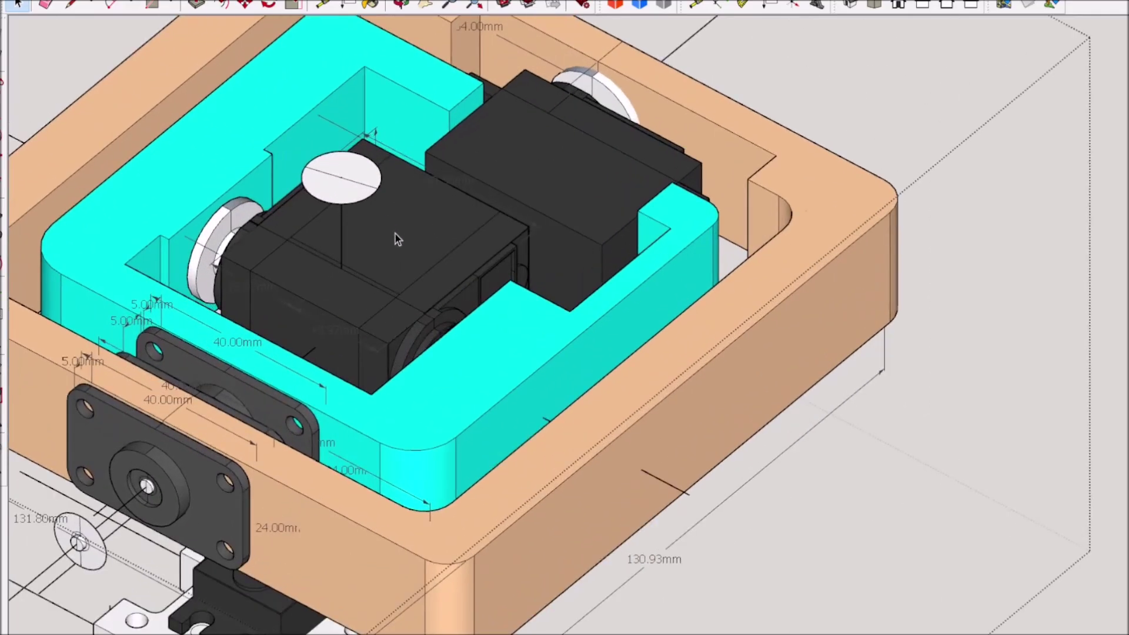
Step: Open the cyan frame and the servo seated in its notch, and examine how that servo fits the frame
{"action": "scroll", "coordinate": [392, 244], "scroll_direction": "down", "scroll_amount": 3}
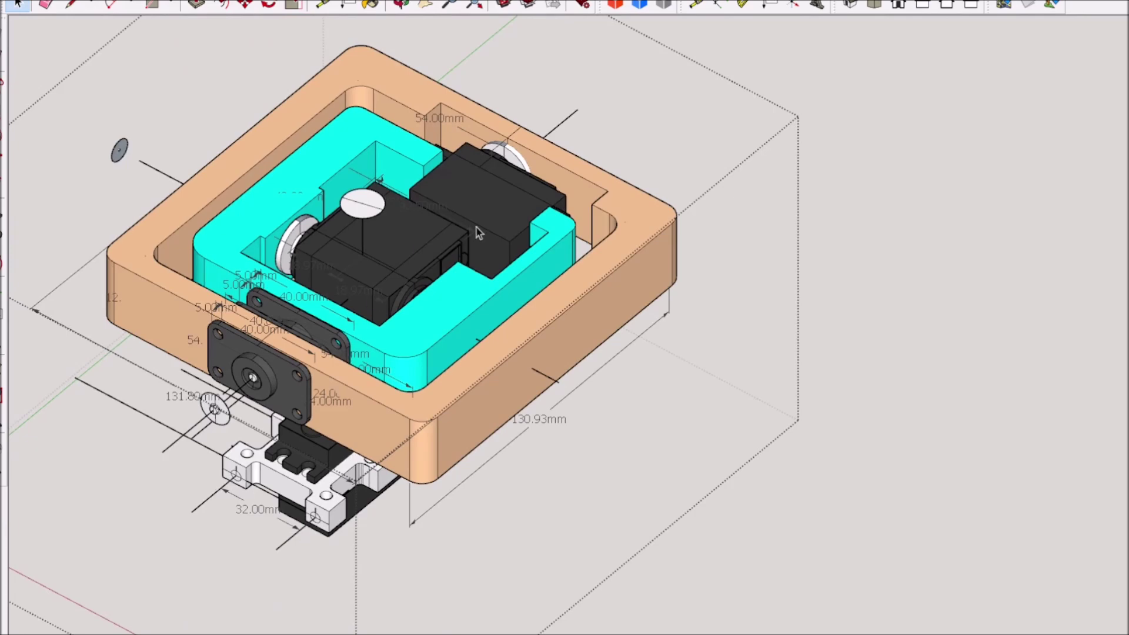
{"action": "mouse_move", "coordinate": [538, 261]}
{"action": "middle_mouse_down"}
{"action": "mouse_move", "coordinate": [416, 276]}
{"action": "mouse_move", "coordinate": [559, 217]}
{"action": "mouse_move", "coordinate": [556, 259]}
{"action": "middle_mouse_up"}
{"action": "scroll", "coordinate": [478, 215], "scroll_direction": "up", "scroll_amount": 3}
{"action": "left_click", "coordinate": [463, 211]}
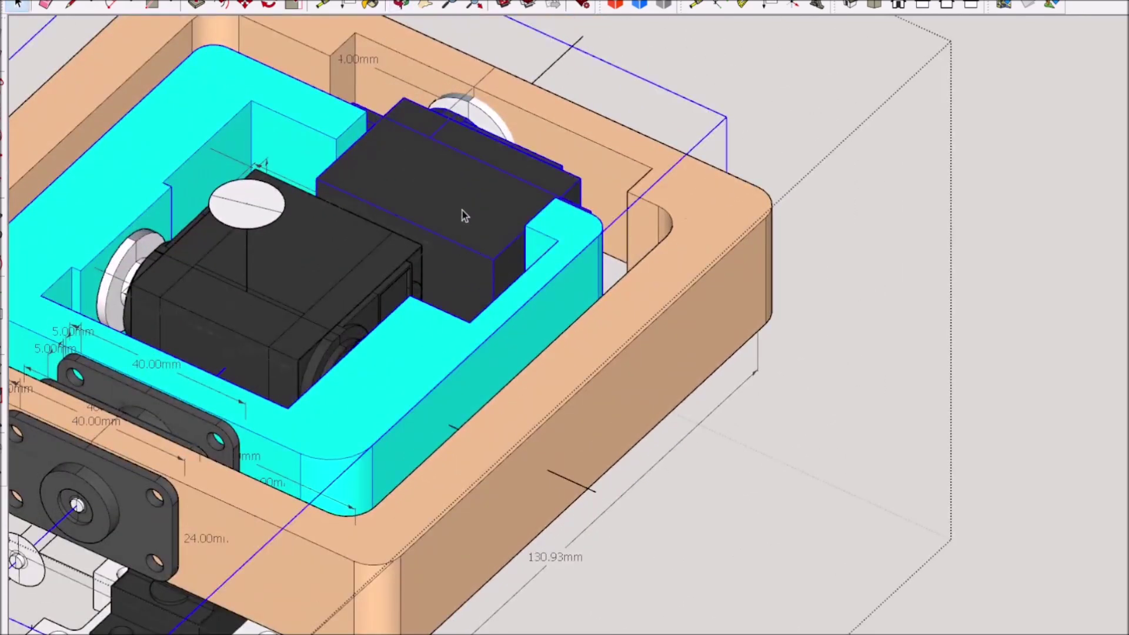
{"action": "double_click", "coordinate": [462, 211]}
{"action": "left_click", "coordinate": [463, 210]}
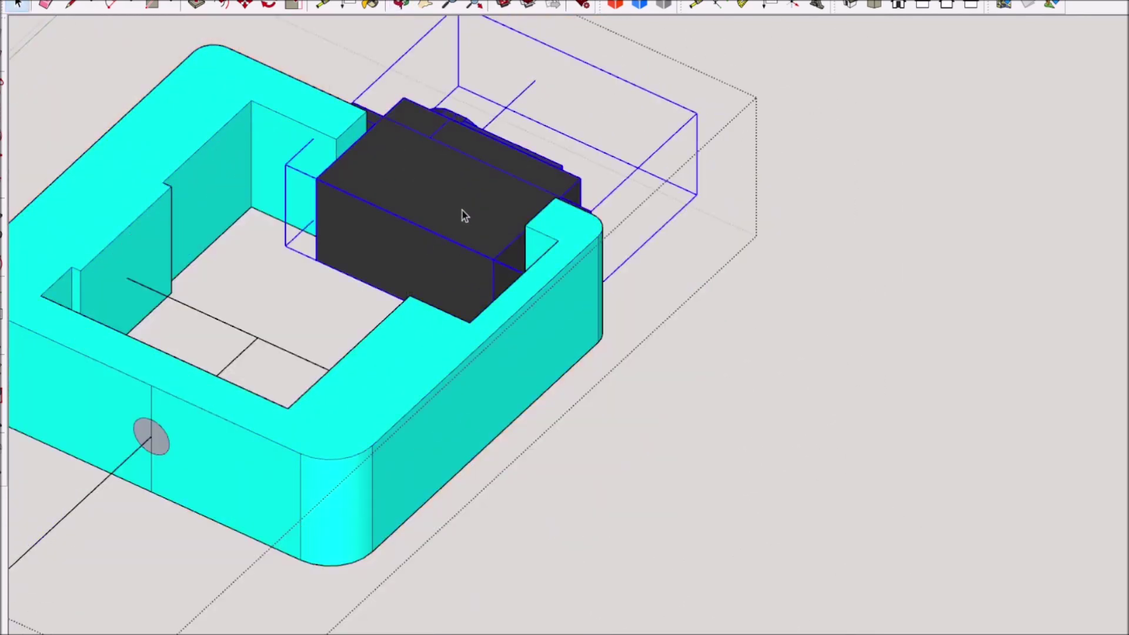
{"action": "triple_click", "coordinate": [462, 211]}
{"action": "middle_click_drag", "start_coordinate": [462, 211], "coordinate": [496, 342]}
{"action": "scroll", "coordinate": [497, 343], "scroll_direction": "down", "scroll_amount": 2}
{"action": "middle_click_drag", "start_coordinate": [612, 285], "coordinate": [711, 443]}
{"action": "middle_click_drag", "start_coordinate": [282, 223], "coordinate": [406, 267]}
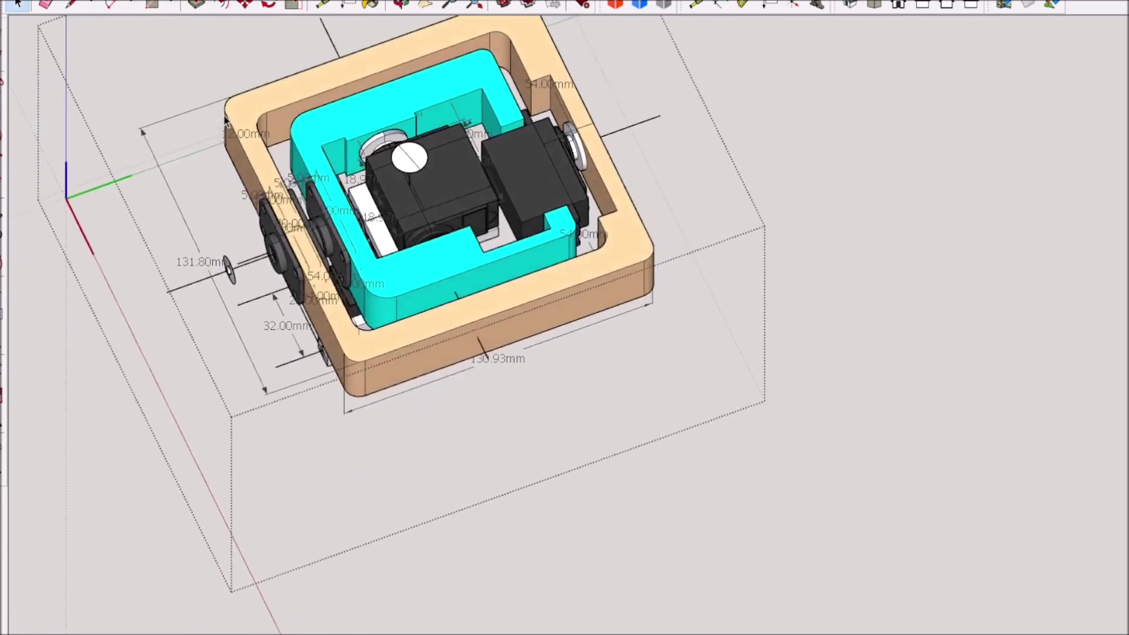
Step: Open the bearing plate component at the cyan frame's pivot and examine the stacked plates and their screw holes
{"action": "scroll", "coordinate": [263, 150], "scroll_direction": "up", "scroll_amount": 4}
{"action": "left_click", "coordinate": [367, 290]}
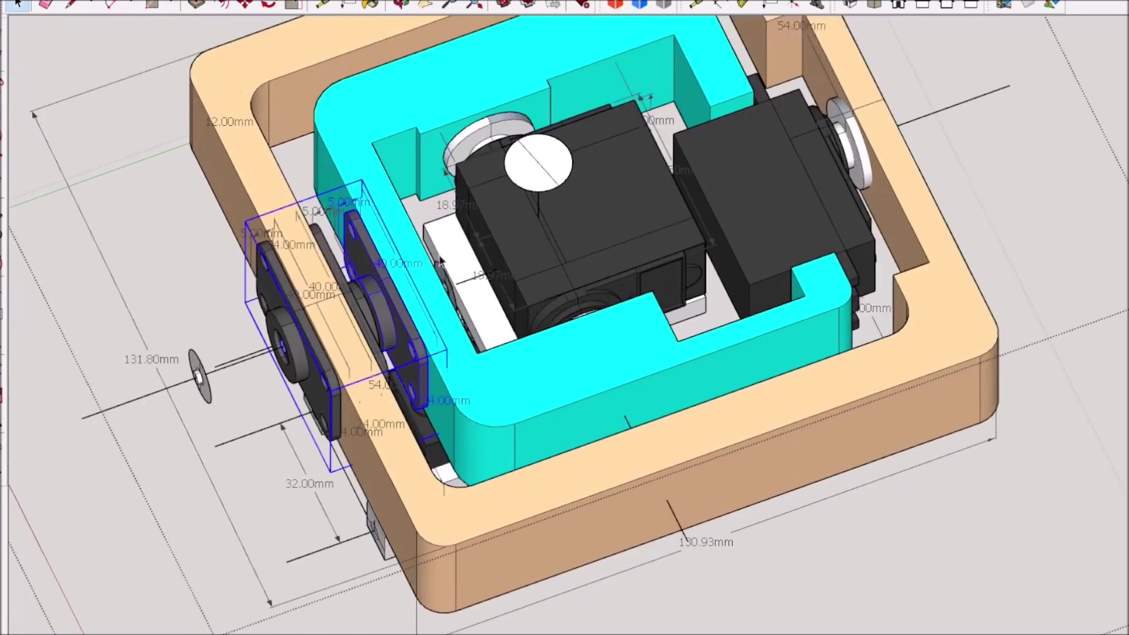
{"action": "double_click", "coordinate": [307, 289]}
{"action": "scroll", "coordinate": [307, 289], "scroll_direction": "up", "scroll_amount": 3}
{"action": "middle_click_drag", "start_coordinate": [266, 389], "coordinate": [503, 235]}
{"action": "scroll", "coordinate": [503, 236], "scroll_direction": "down", "scroll_amount": 1}
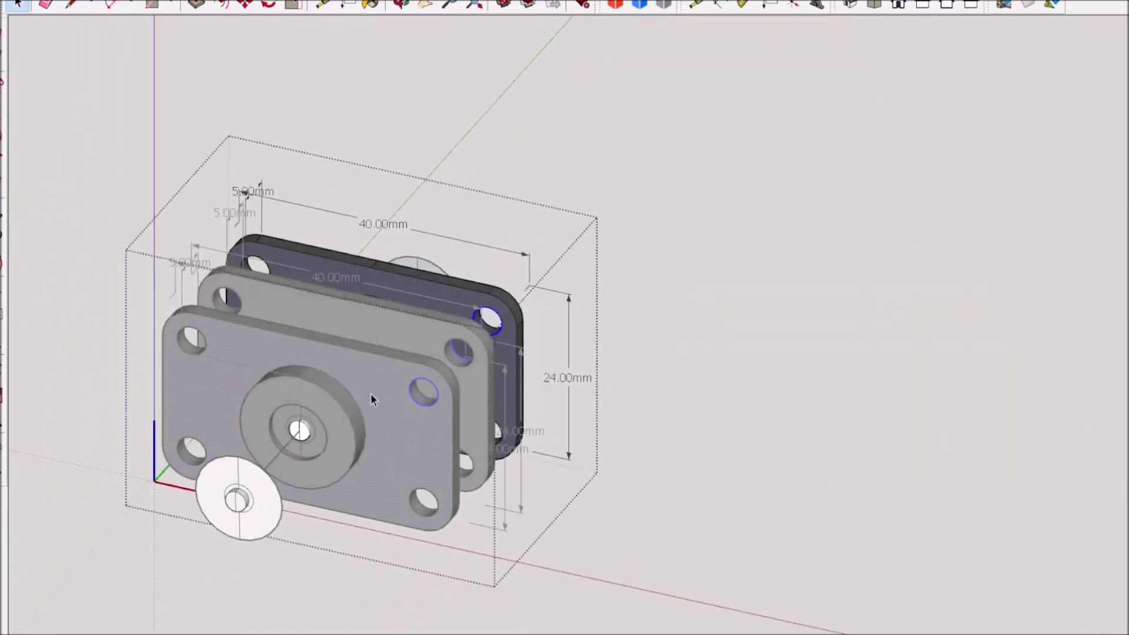
{"action": "key", "text": "Escape"}
Step: Open the outer frame's front bearing plate and examine its raised bearing seat and pivot disc, then close it
{"action": "left_click", "coordinate": [333, 421]}
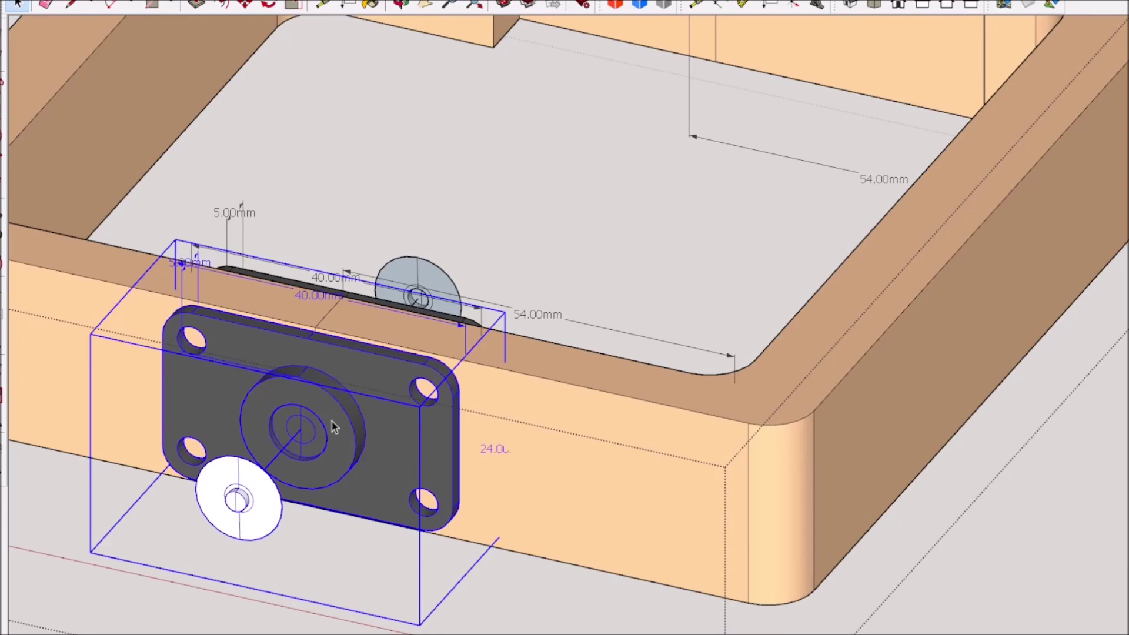
{"action": "double_click", "coordinate": [331, 422]}
{"action": "scroll", "coordinate": [330, 422], "scroll_direction": "up", "scroll_amount": 4}
{"action": "scroll", "coordinate": [365, 345], "scroll_direction": "down", "scroll_amount": 3}
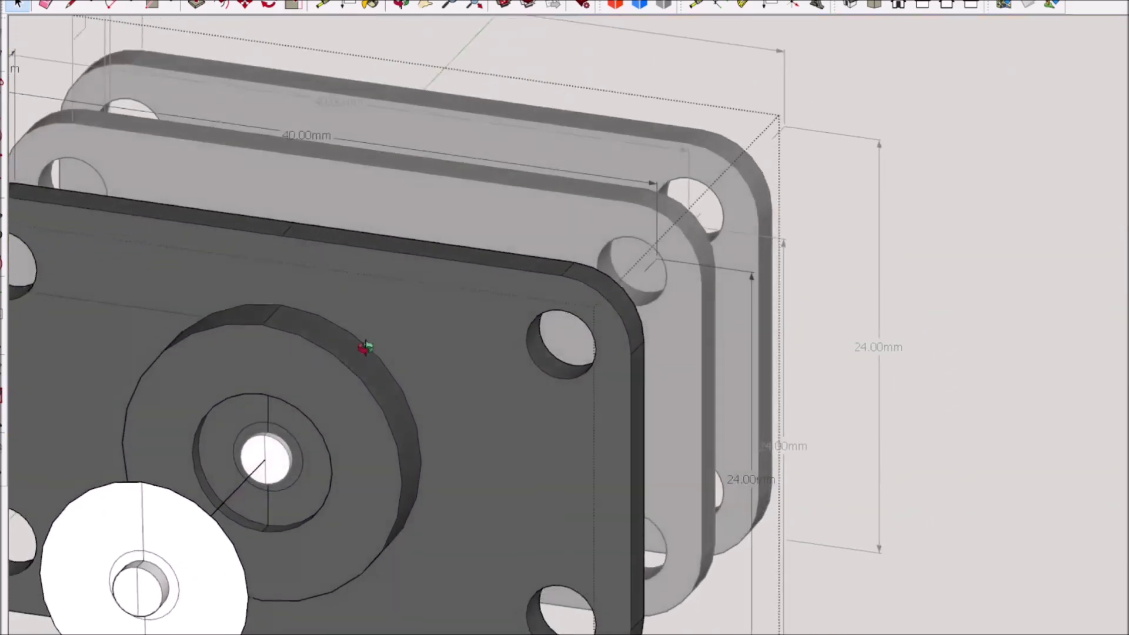
{"action": "scroll", "coordinate": [376, 356], "scroll_direction": "down", "scroll_amount": 1}
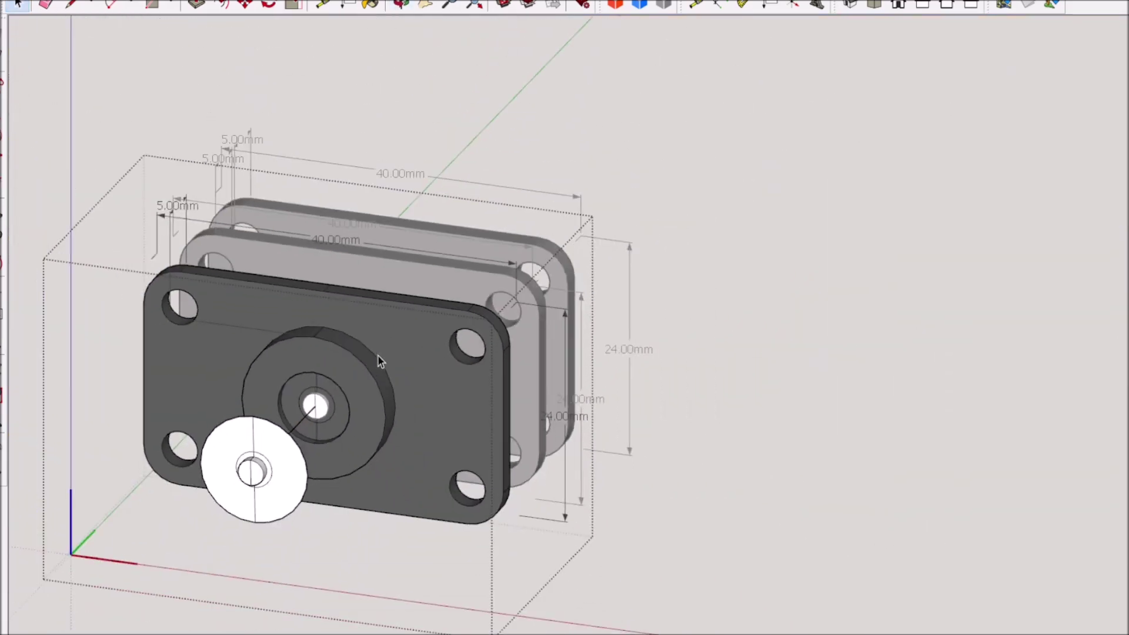
{"action": "left_click", "coordinate": [724, 315]}
{"action": "scroll", "coordinate": [722, 309], "scroll_direction": "down", "scroll_amount": 5}
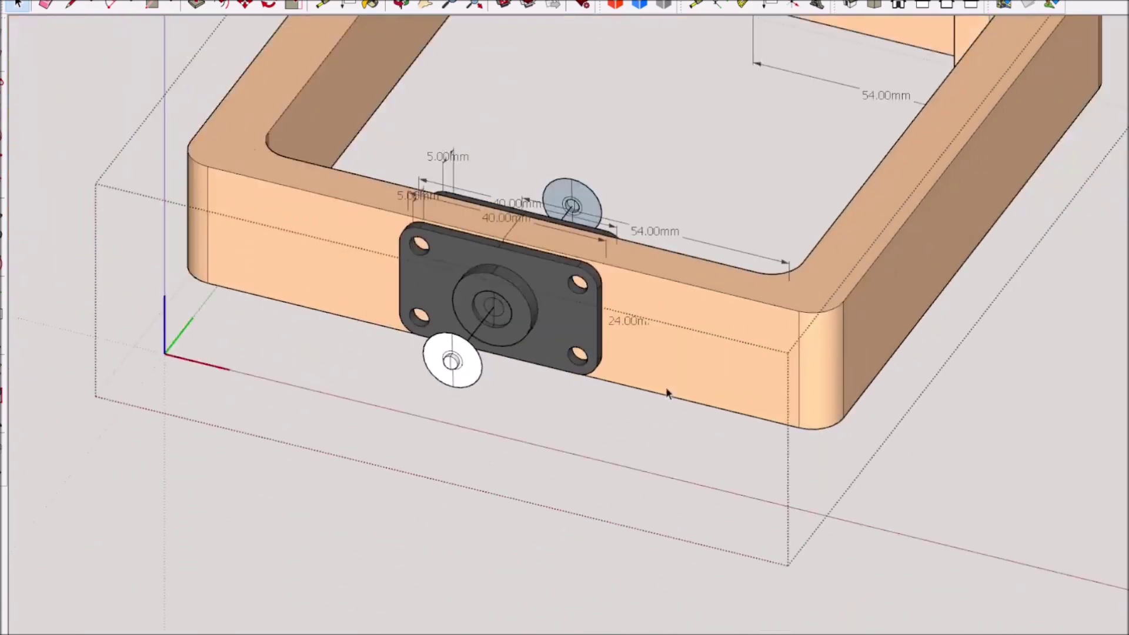
{"action": "middle_click_drag", "start_coordinate": [681, 359], "coordinate": [809, 383]}
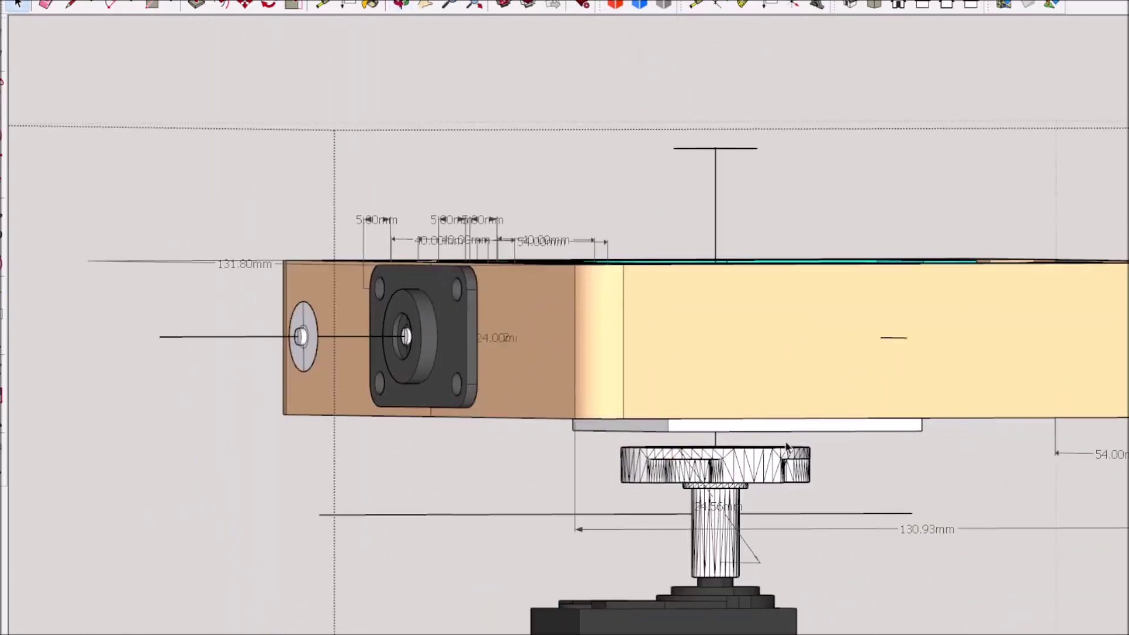
Step: Examine the round hub under the gimbal and the white mounting bracket around the base servo
{"action": "left_click", "coordinate": [751, 472]}
{"action": "scroll", "coordinate": [750, 467], "scroll_direction": "down", "scroll_amount": 5}
{"action": "middle_click_drag", "start_coordinate": [750, 468], "coordinate": [719, 588]}
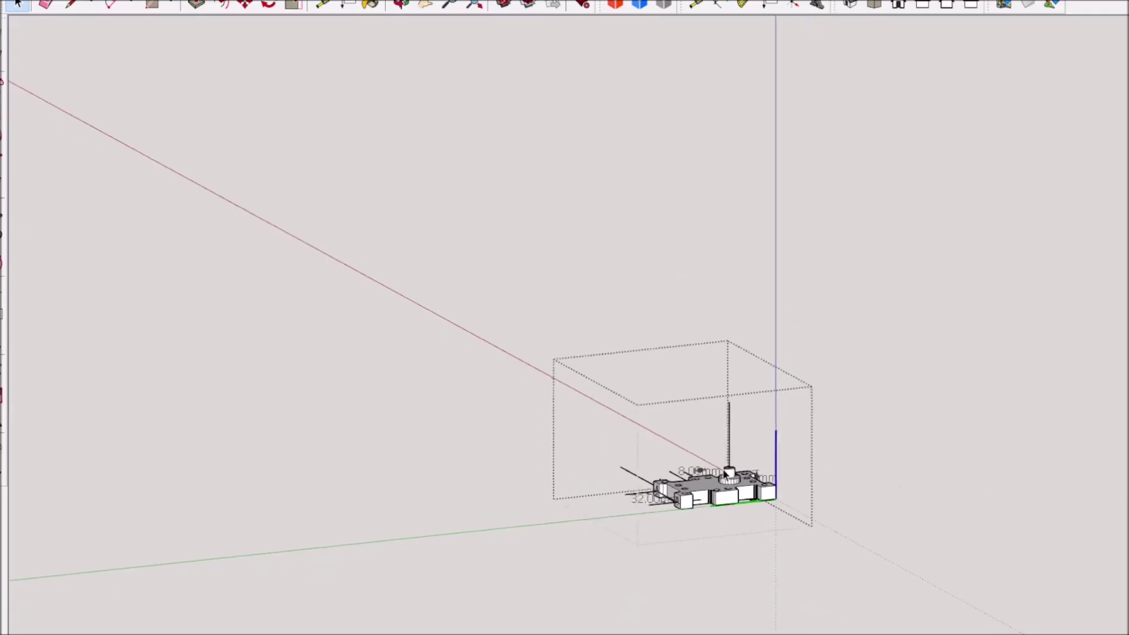
{"action": "scroll", "coordinate": [713, 590], "scroll_direction": "up", "scroll_amount": 6}
{"action": "left_click", "coordinate": [822, 410]}
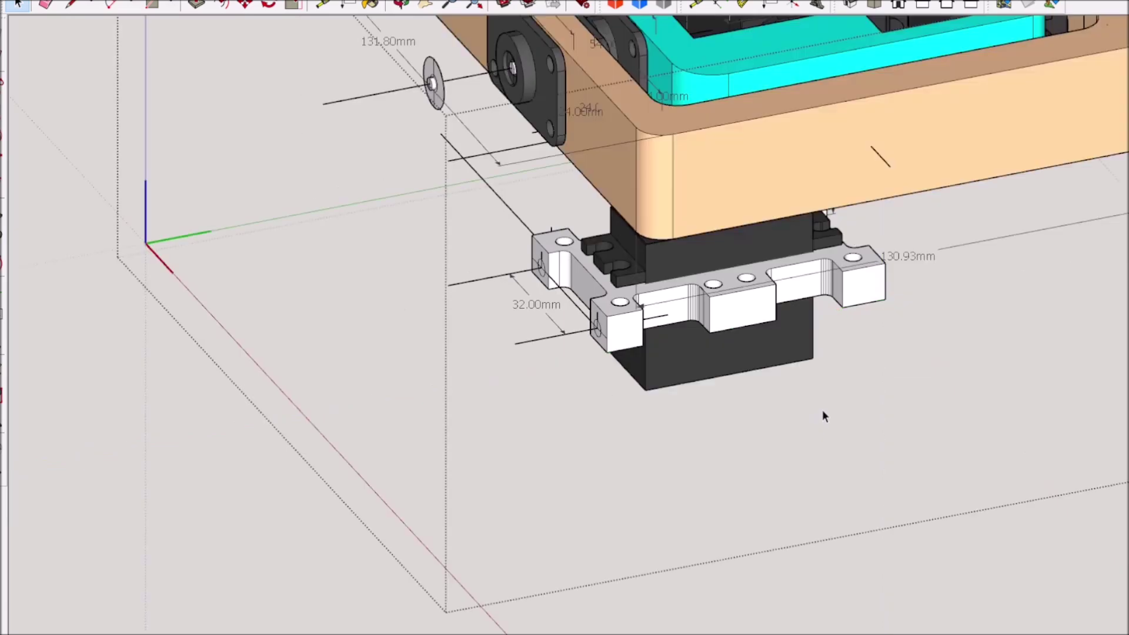
Step: Open the base servo's round hub component in isolation, examine its hole pattern and shaft, and return to the assembly
{"action": "middle_click_drag", "start_coordinate": [822, 410], "coordinate": [831, 545]}
{"action": "left_click", "coordinate": [803, 385]}
{"action": "double_click", "coordinate": [832, 429]}
{"action": "double_click", "coordinate": [831, 428]}
{"action": "scroll", "coordinate": [829, 511], "scroll_direction": "down", "scroll_amount": 2}
{"action": "scroll", "coordinate": [832, 311], "scroll_direction": "up", "scroll_amount": 2}
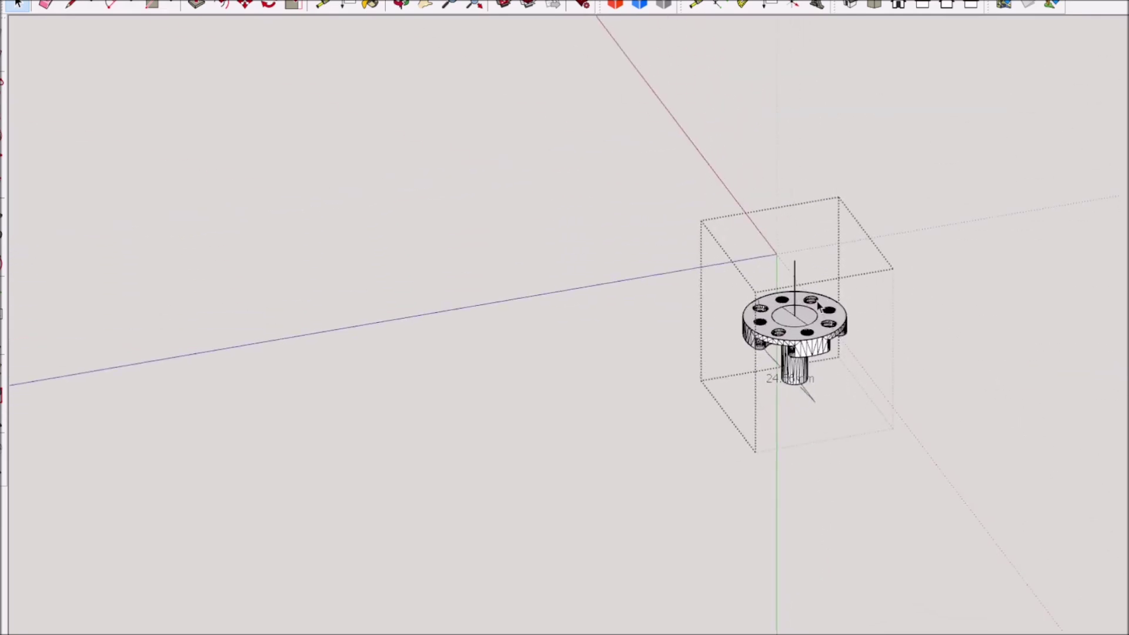
{"action": "scroll", "coordinate": [817, 321], "scroll_direction": "down", "scroll_amount": 1}
{"action": "left_click", "coordinate": [648, 372]}
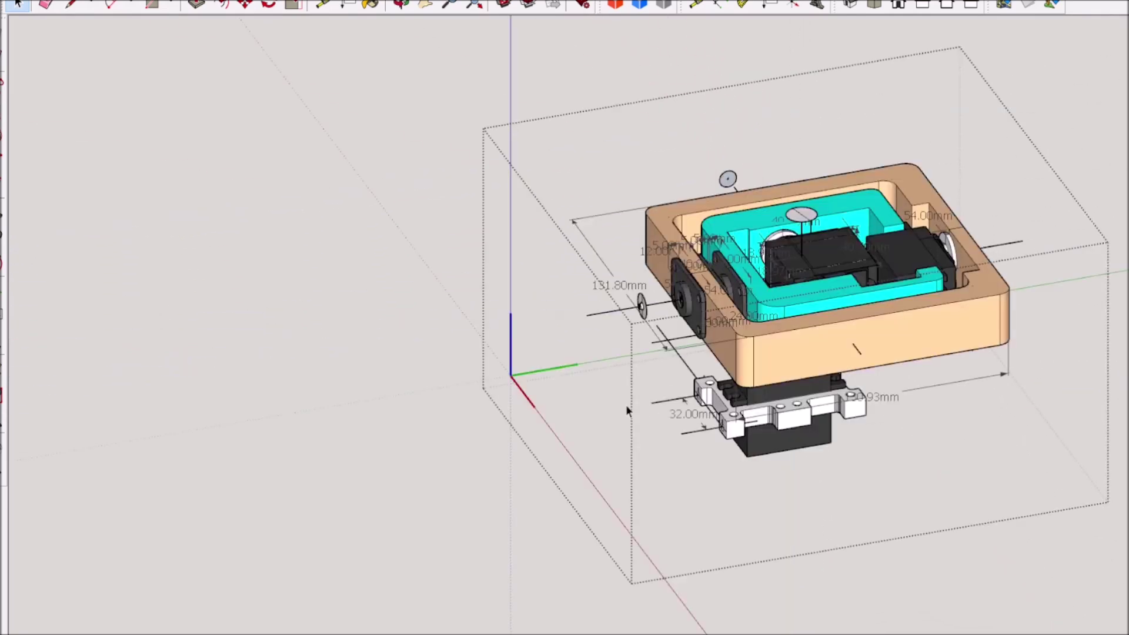
{"action": "key", "text": "F4"}
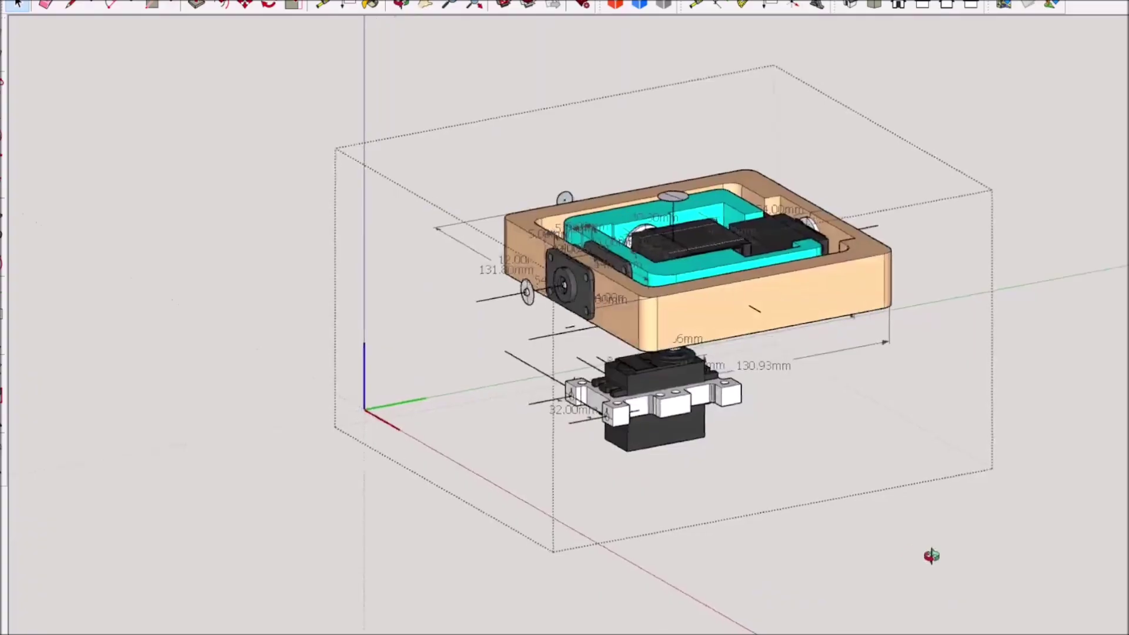
Step: Review the large gimbal, then open the smaller gimbal's servo component and examine its single horn and mounting tabs
{"action": "mouse_move", "coordinate": [927, 555]}
{"action": "middle_mouse_down"}
{"action": "mouse_move", "coordinate": [802, 497]}
{"action": "mouse_move", "coordinate": [774, 322]}
{"action": "middle_mouse_up"}
{"action": "scroll", "coordinate": [682, 169], "scroll_direction": "up", "scroll_amount": 3}
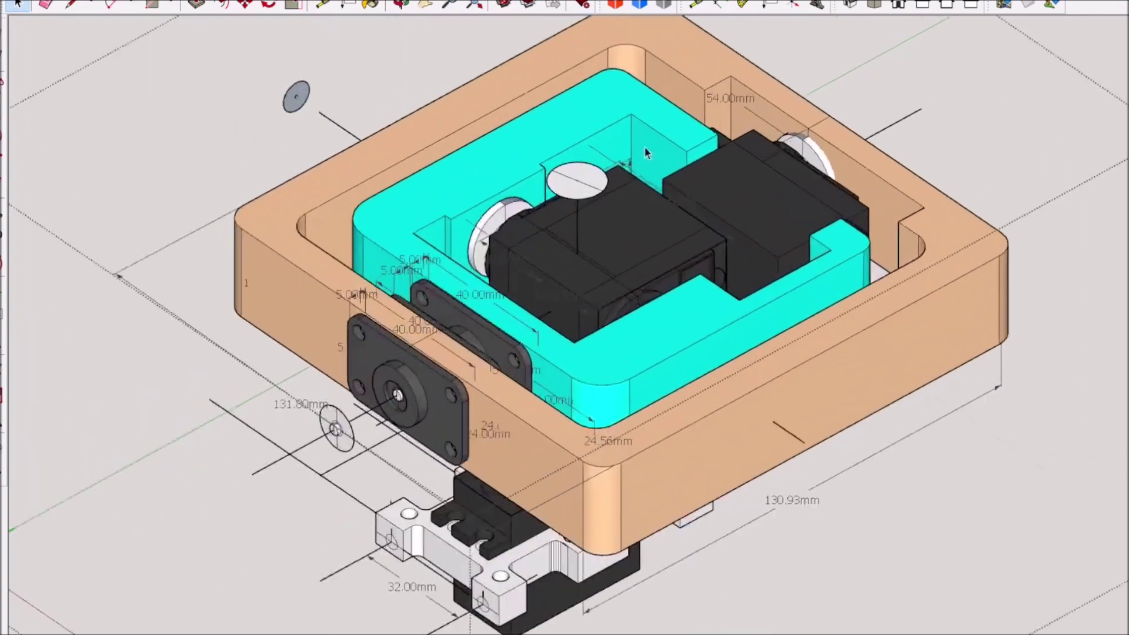
{"action": "mouse_move", "coordinate": [645, 150]}
{"action": "middle_mouse_down"}
{"action": "mouse_move", "coordinate": [746, 265]}
{"action": "mouse_move", "coordinate": [800, 266]}
{"action": "mouse_move", "coordinate": [496, 307]}
{"action": "middle_mouse_up"}
{"action": "scroll", "coordinate": [786, 265], "scroll_direction": "down", "scroll_amount": 1}
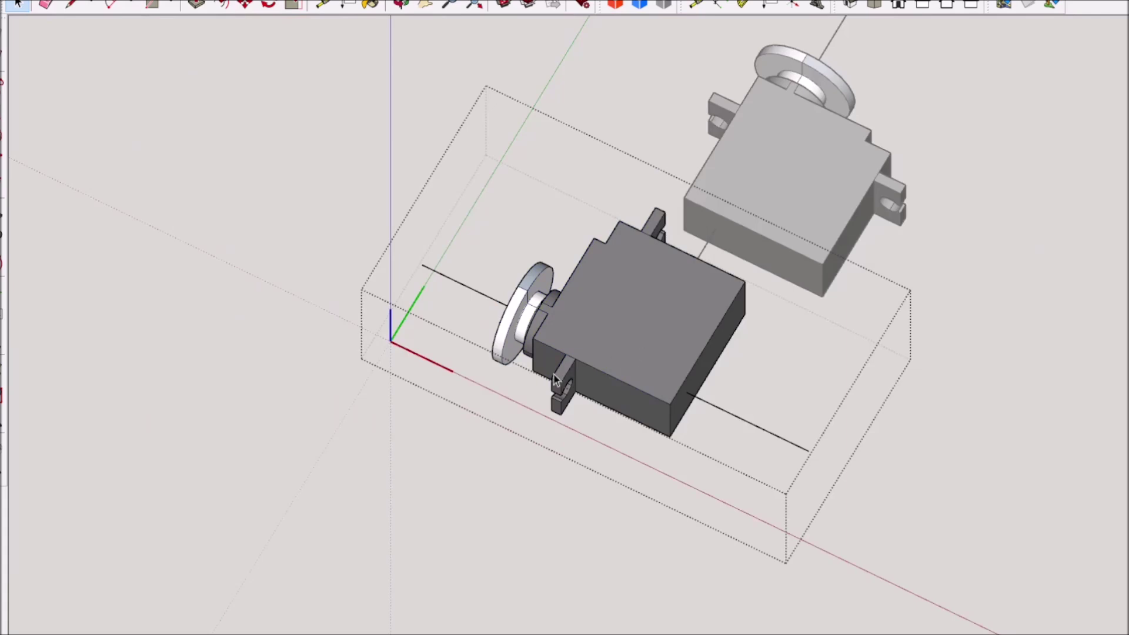
{"action": "middle_click_drag", "start_coordinate": [554, 375], "coordinate": [909, 297]}
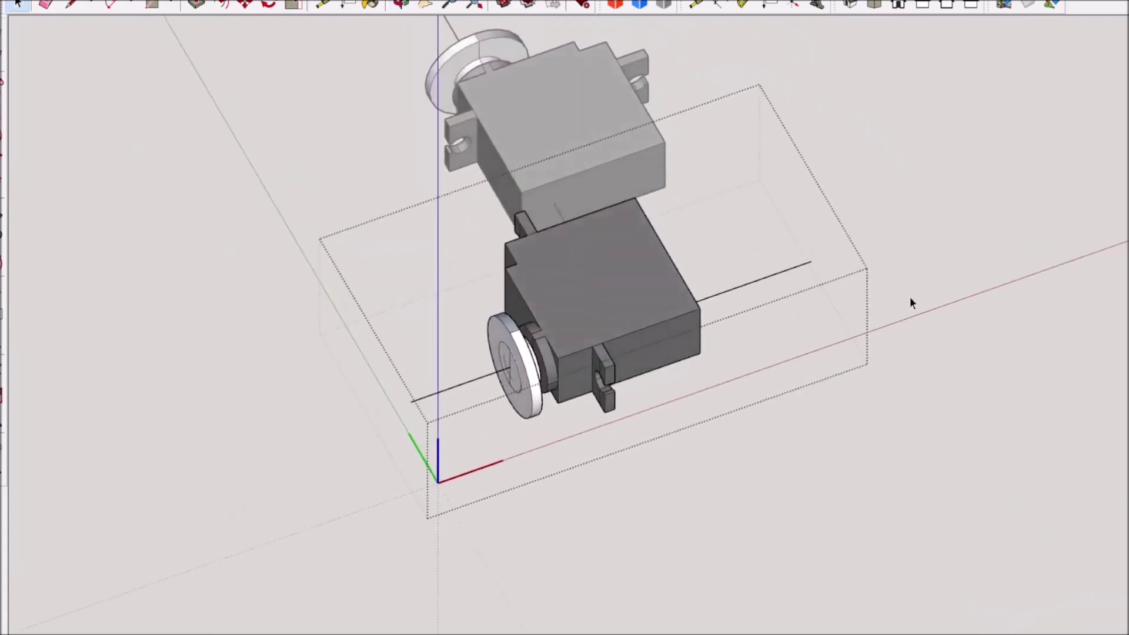
{"action": "scroll", "coordinate": [911, 299], "scroll_direction": "down", "scroll_amount": 3}
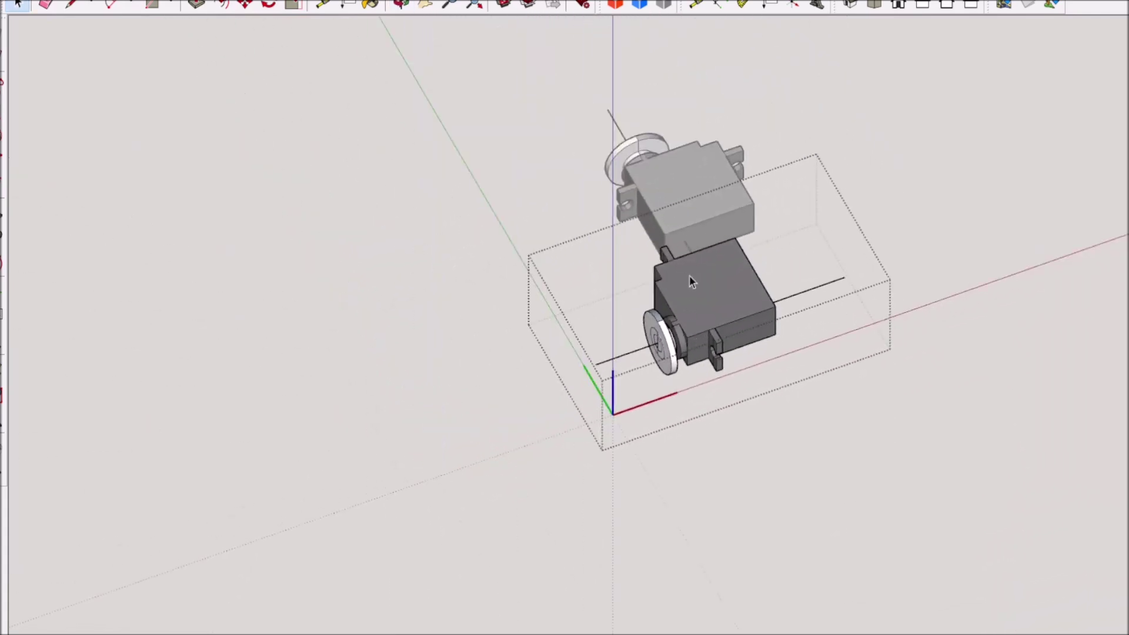
{"action": "scroll", "coordinate": [694, 296], "scroll_direction": "up", "scroll_amount": 3}
{"action": "left_click", "coordinate": [694, 294]}
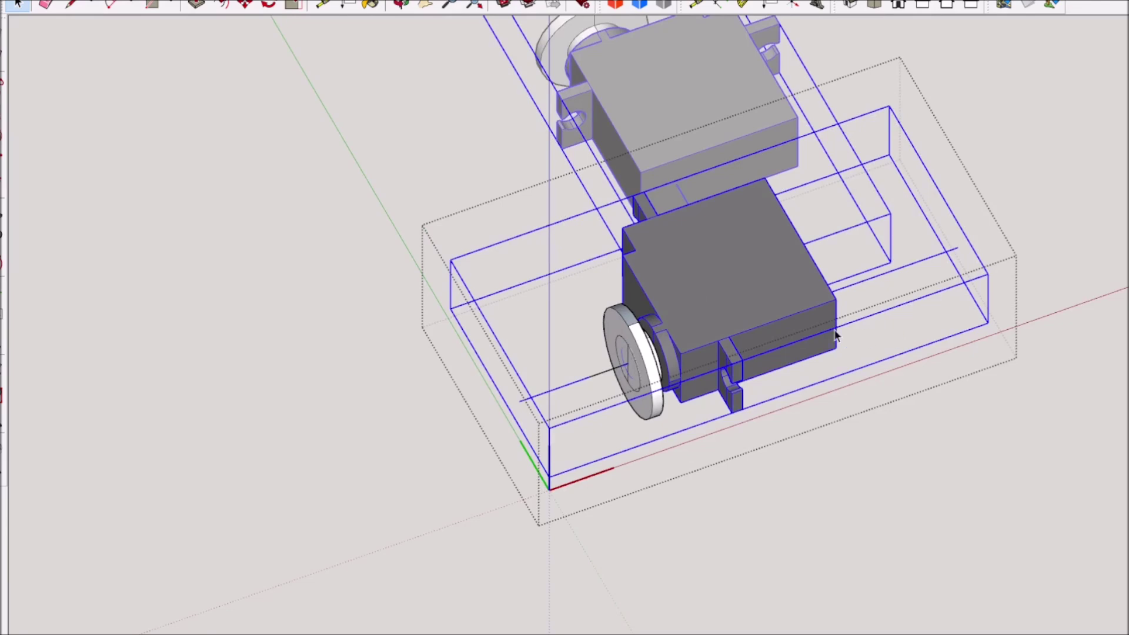
Step: Examine the smaller gimbal's white servo holder, including its servo pocket and teal bearing
{"action": "scroll", "coordinate": [738, 295], "scroll_direction": "down", "scroll_amount": 1}
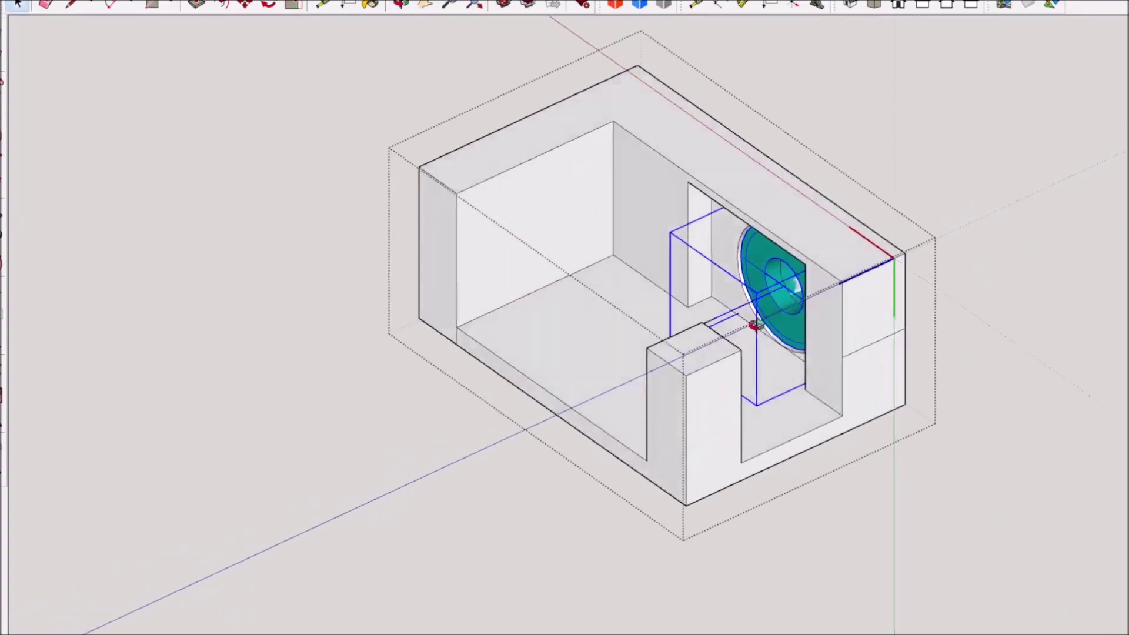
{"action": "scroll", "coordinate": [515, 380], "scroll_direction": "down", "scroll_amount": 3}
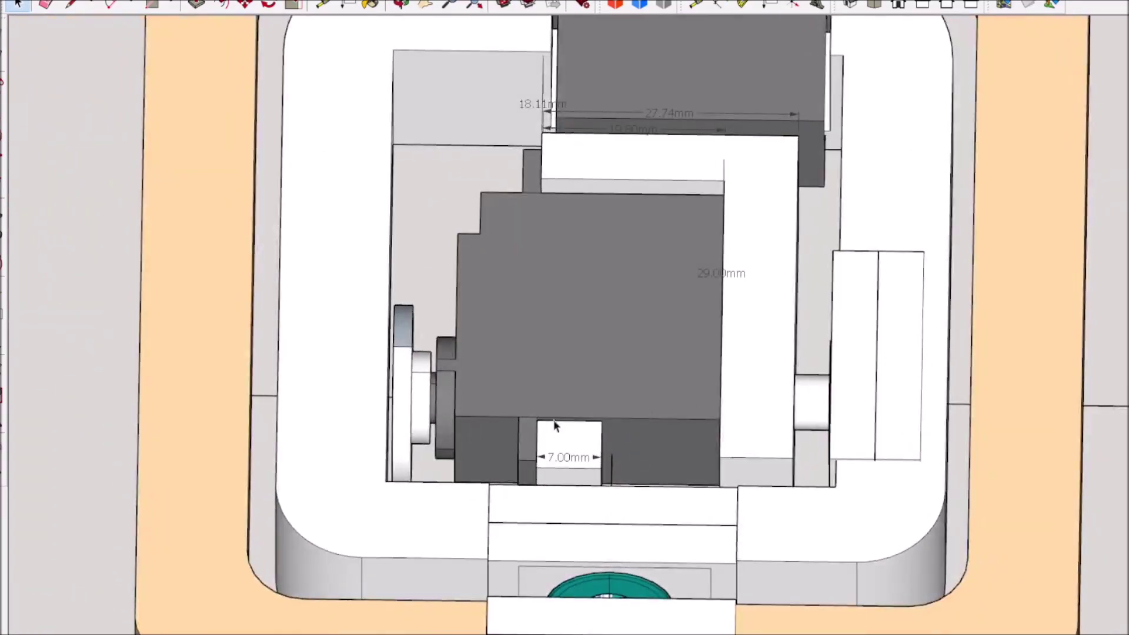
{"action": "middle_click_drag", "start_coordinate": [553, 420], "coordinate": [802, 277]}
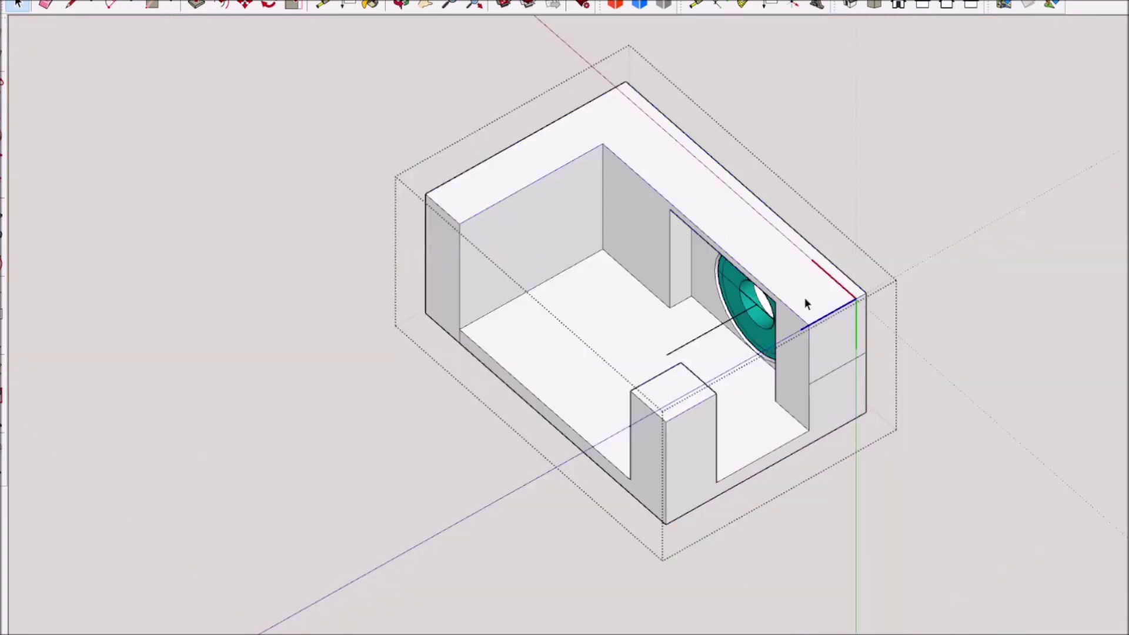
Step: Open the teal bearing in the smaller gimbal's servo holder, examine its flange and bore, and return to the holder
{"action": "scroll", "coordinate": [801, 232], "scroll_direction": "up", "scroll_amount": 5}
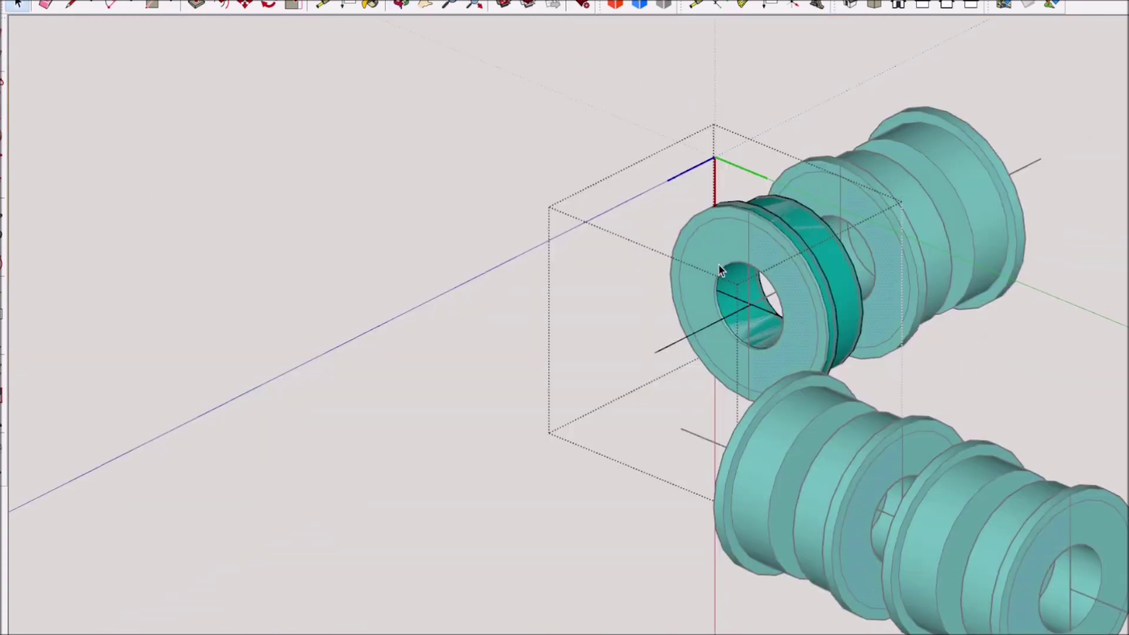
{"action": "triple_click", "coordinate": [718, 264]}
{"action": "middle_click_drag", "start_coordinate": [859, 328], "coordinate": [770, 354]}
{"action": "scroll", "coordinate": [783, 317], "scroll_direction": "up", "scroll_amount": 2}
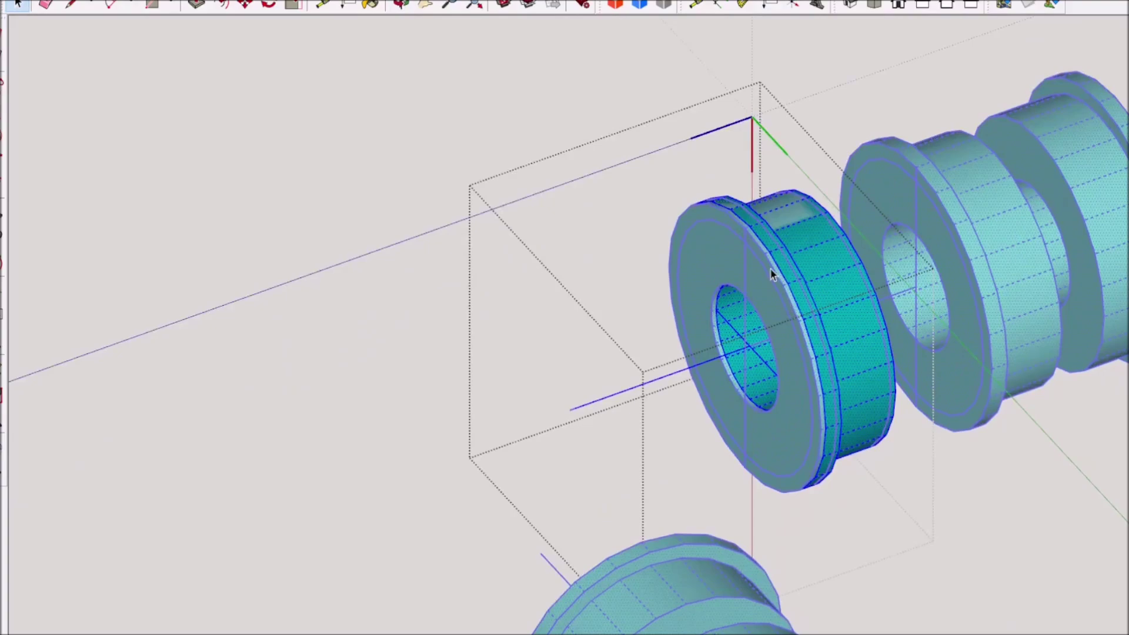
{"action": "scroll", "coordinate": [770, 268], "scroll_direction": "down", "scroll_amount": 6}
{"action": "scroll", "coordinate": [901, 376], "scroll_direction": "up", "scroll_amount": 2}
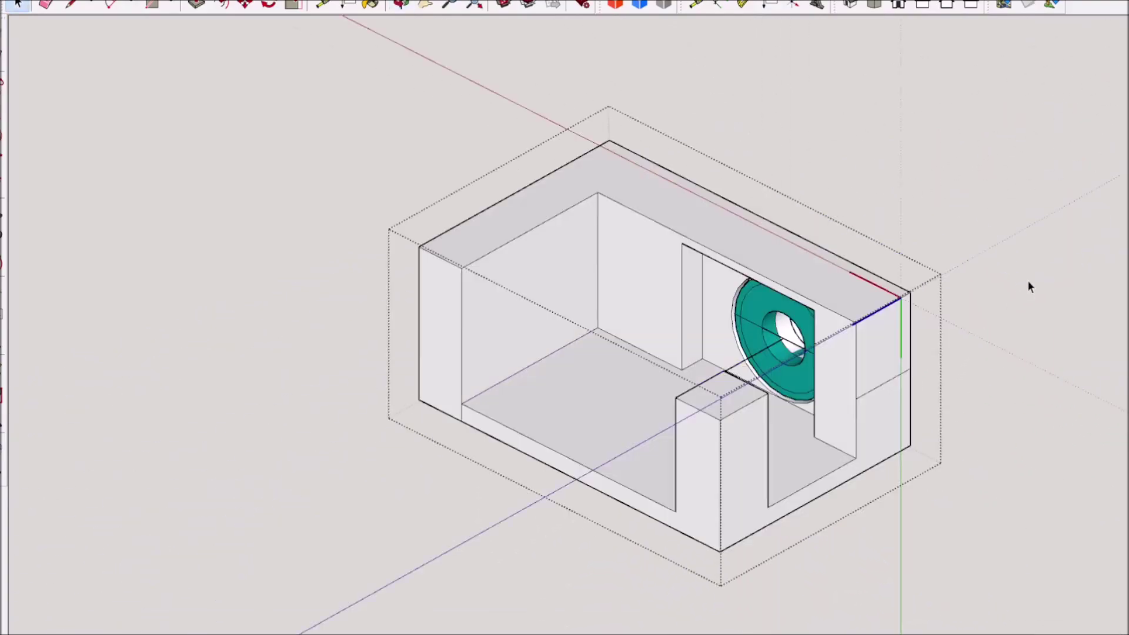
Step: Open the smaller gimbal's white bearing blocks and examine how the teal flanged bearings sit inside them
{"action": "middle_click_drag", "start_coordinate": [1029, 286], "coordinate": [712, 378]}
{"action": "scroll", "coordinate": [734, 381], "scroll_direction": "down", "scroll_amount": 2}
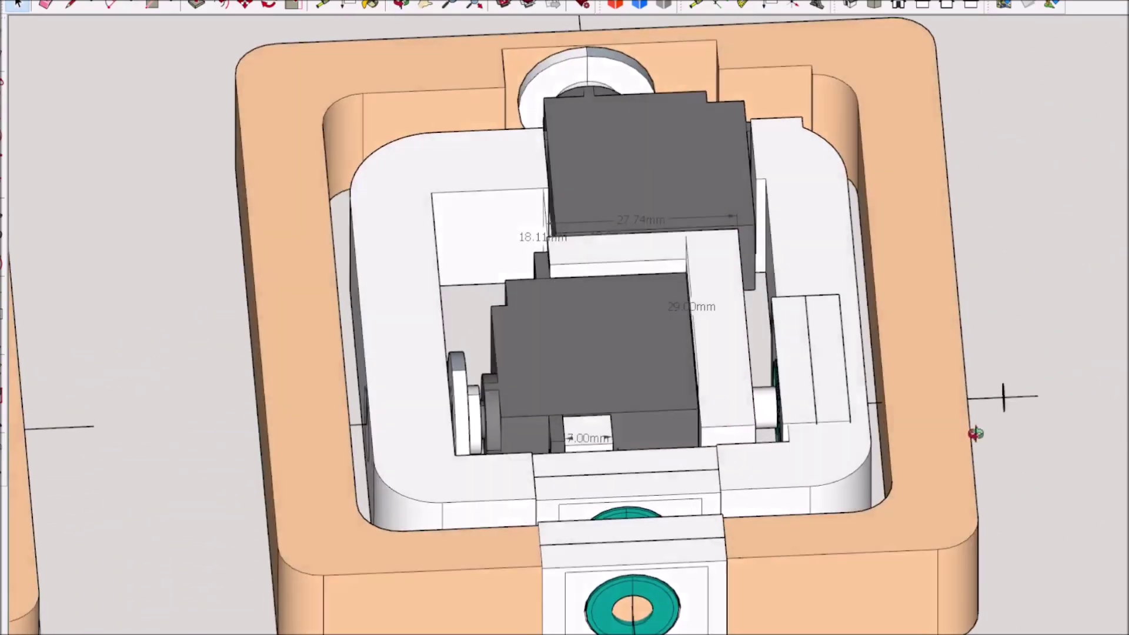
{"action": "scroll", "coordinate": [795, 354], "scroll_direction": "up", "scroll_amount": 3}
{"action": "left_click", "coordinate": [789, 353]}
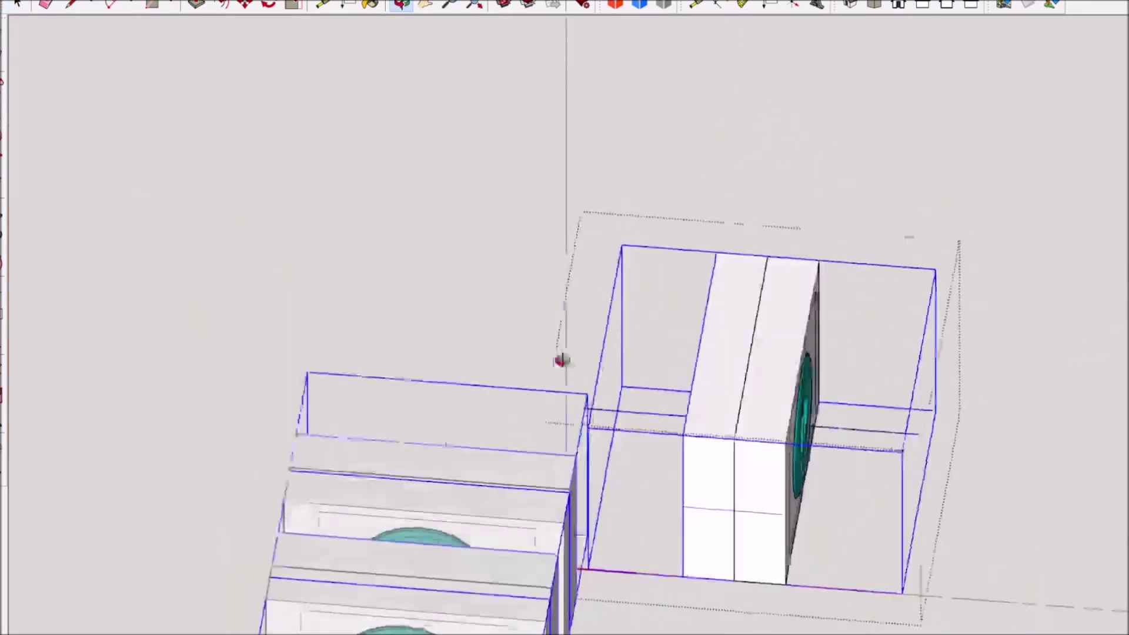
{"action": "scroll", "coordinate": [559, 360], "scroll_direction": "down", "scroll_amount": 4}
{"action": "scroll", "coordinate": [414, 428], "scroll_direction": "up", "scroll_amount": 6}
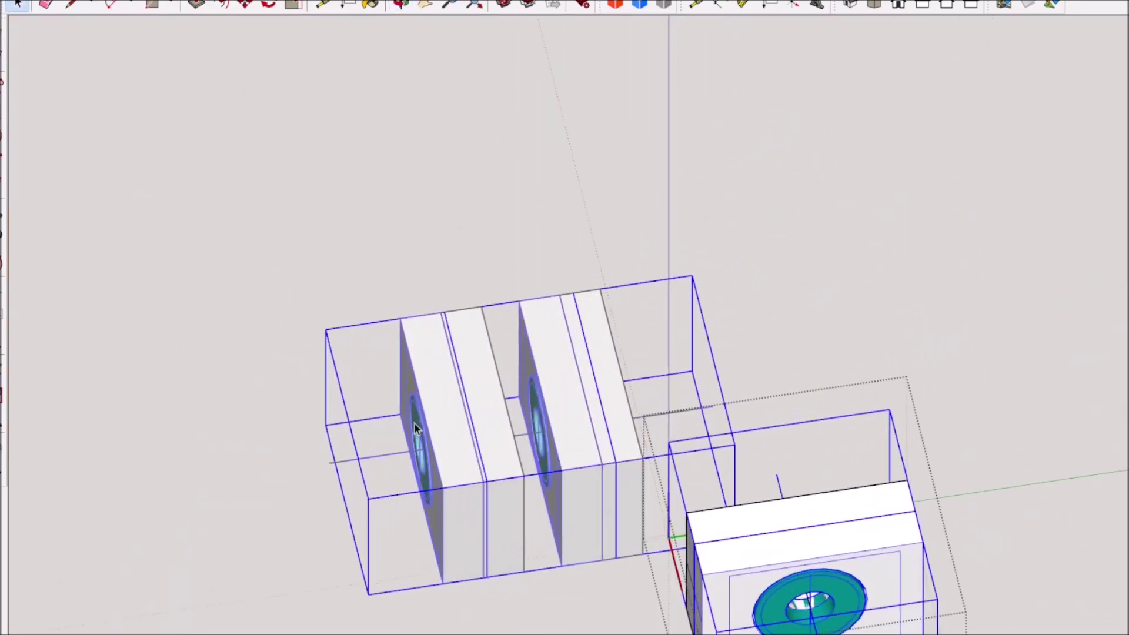
{"action": "scroll", "coordinate": [605, 391], "scroll_direction": "down", "scroll_amount": 4}
{"action": "middle_click_drag", "start_coordinate": [574, 449], "coordinate": [786, 289]}
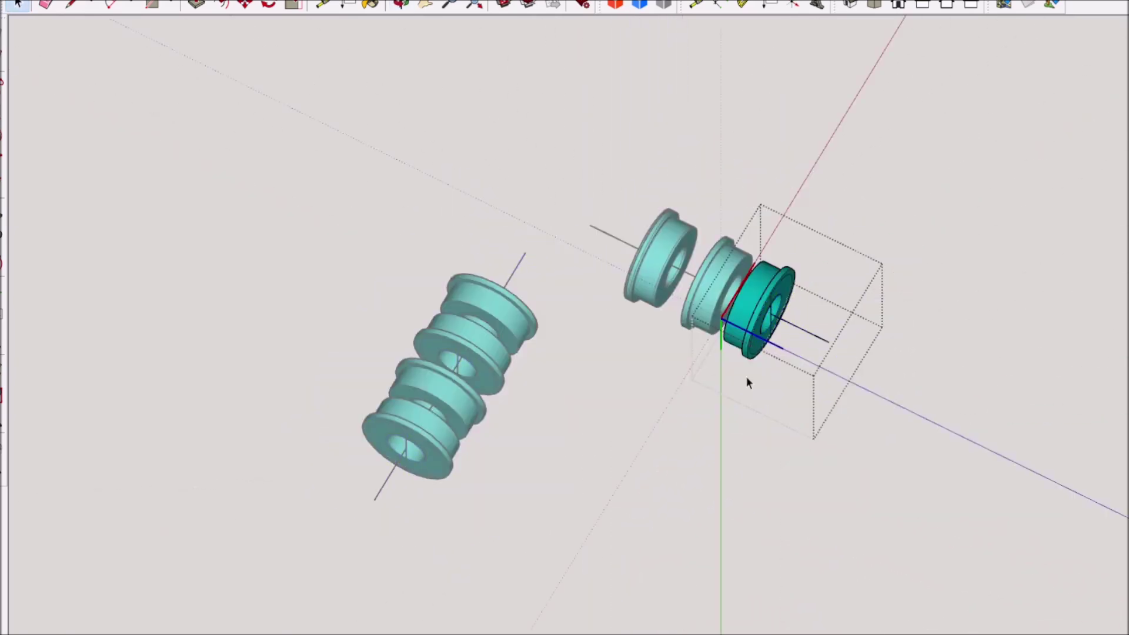
{"action": "middle_click_drag", "start_coordinate": [747, 378], "coordinate": [373, 354]}
Step: Compare both gimbals from the front and single out the base servo under the large gimbal
{"action": "scroll", "coordinate": [592, 463], "scroll_direction": "down", "scroll_amount": 2}
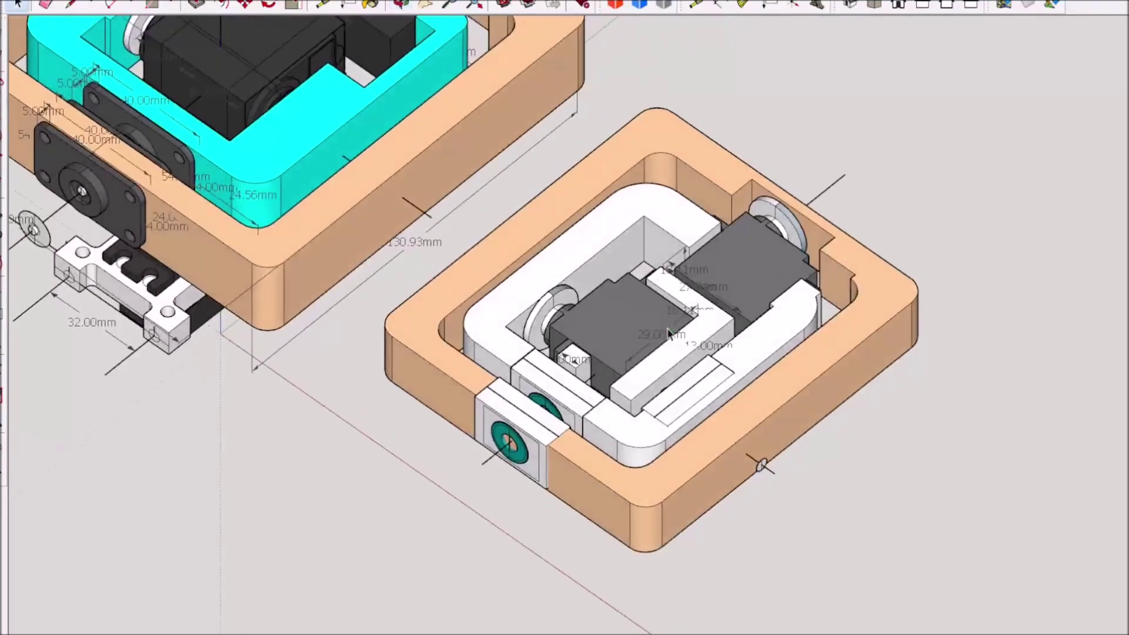
{"action": "middle_click_drag", "start_coordinate": [581, 498], "coordinate": [763, 504]}
{"action": "scroll", "coordinate": [764, 503], "scroll_direction": "down", "scroll_amount": 5}
{"action": "mouse_move", "coordinate": [657, 530]}
{"action": "middle_mouse_down"}
{"action": "mouse_move", "coordinate": [673, 270]}
{"action": "mouse_move", "coordinate": [500, 379]}
{"action": "middle_mouse_up"}
{"action": "left_click", "coordinate": [296, 513]}
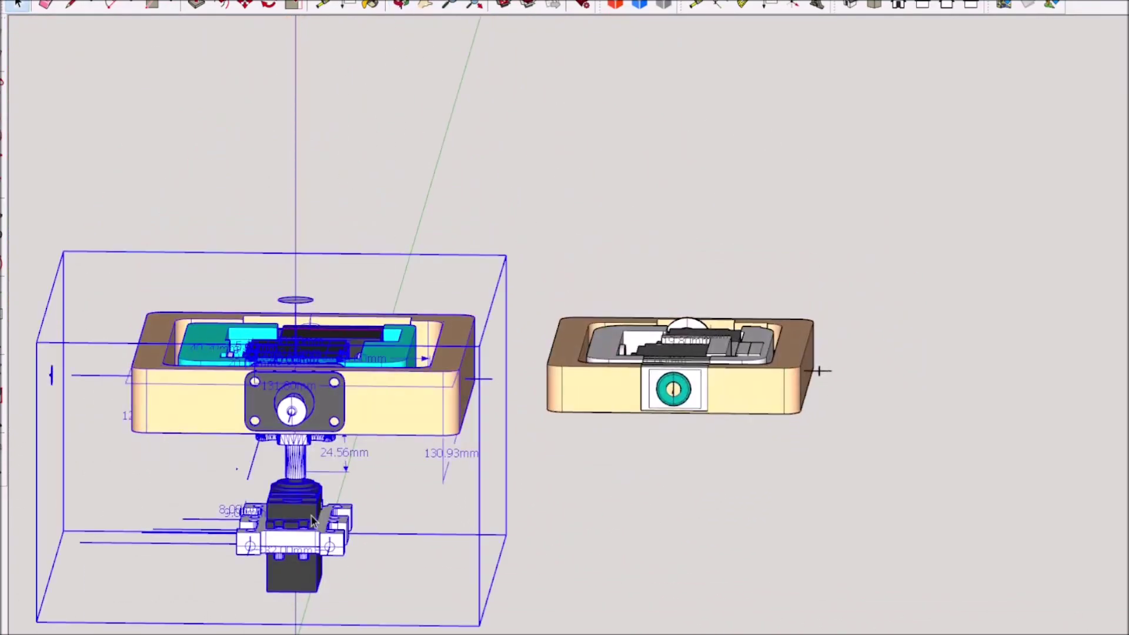
{"action": "double_click", "coordinate": [284, 507]}
{"action": "left_click", "coordinate": [283, 507]}
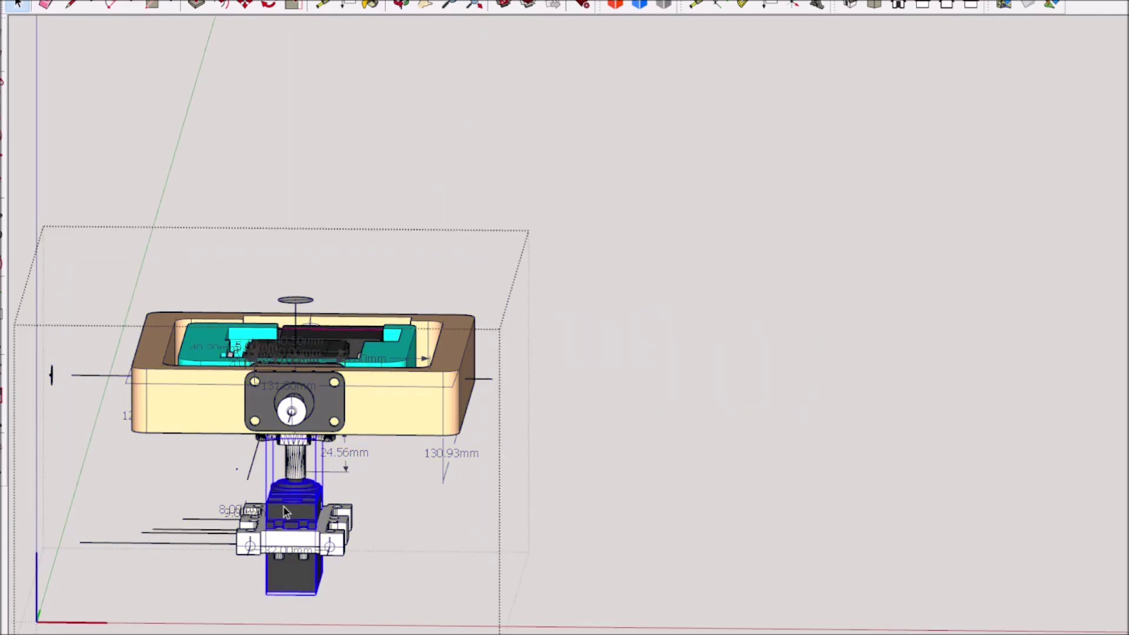
{"action": "left_click", "coordinate": [586, 492]}
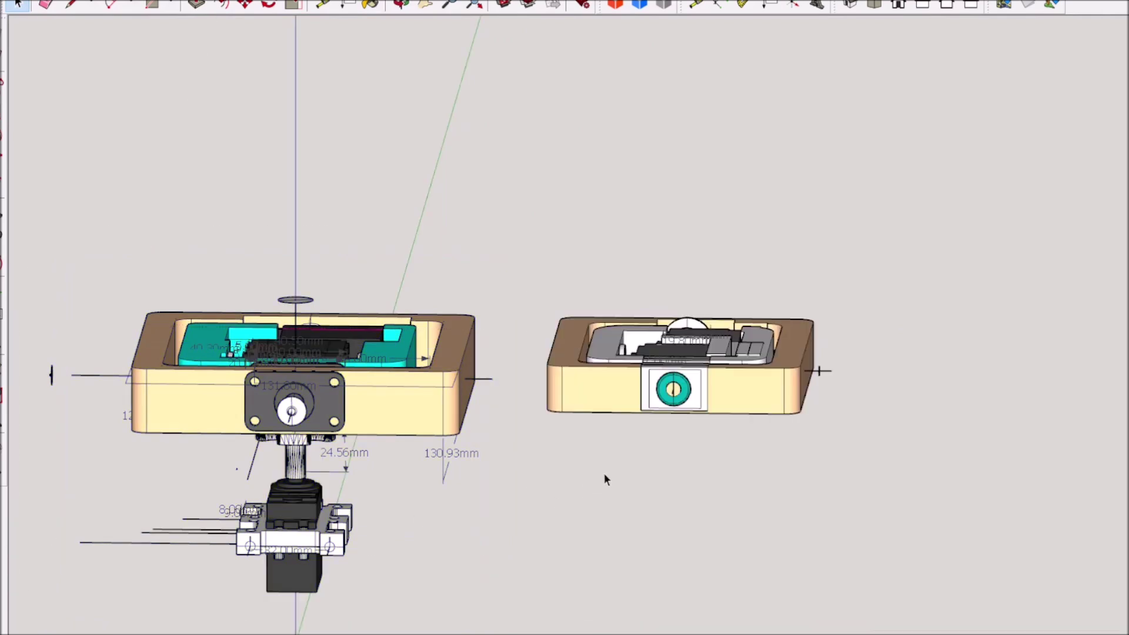
{"action": "left_click", "coordinate": [332, 507]}
Step: Examine the smaller gimbal's two servos and nested frames from above, beside the large gimbal
{"action": "middle_click_drag", "start_coordinate": [721, 429], "coordinate": [698, 541]}
{"action": "scroll", "coordinate": [625, 250], "scroll_direction": "up", "scroll_amount": 4}
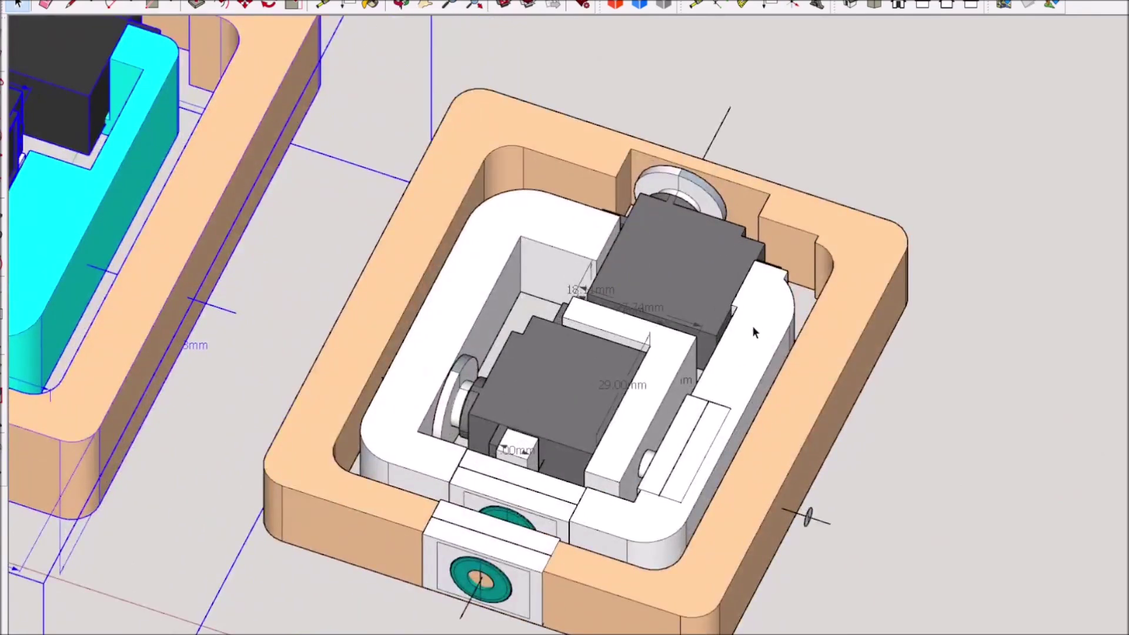
{"action": "scroll", "coordinate": [753, 326], "scroll_direction": "down", "scroll_amount": 4}
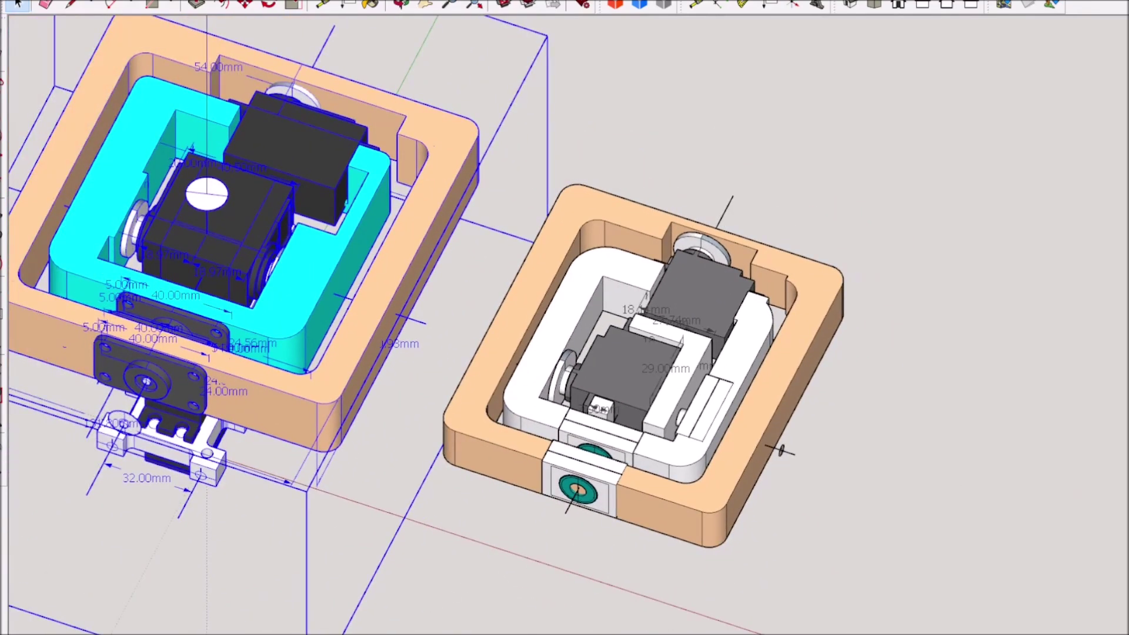